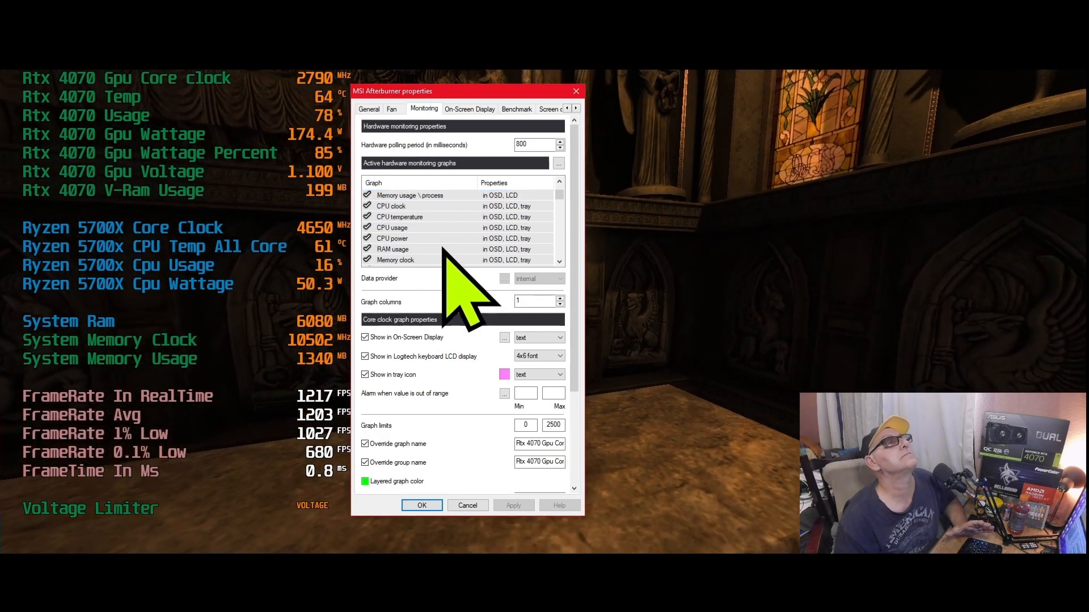
Step: Turn off the On-Screen Display and Logitech LCD output of the Memory usage \ process graph and deactivate the graph
scroll(453, 232, "down", 1)
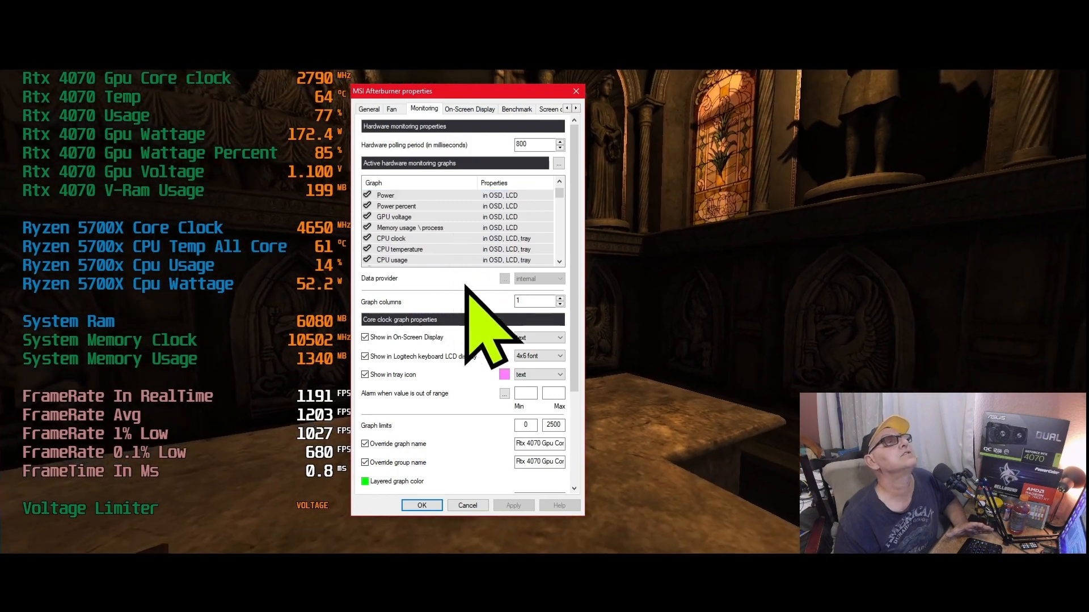
left_click(431, 228)
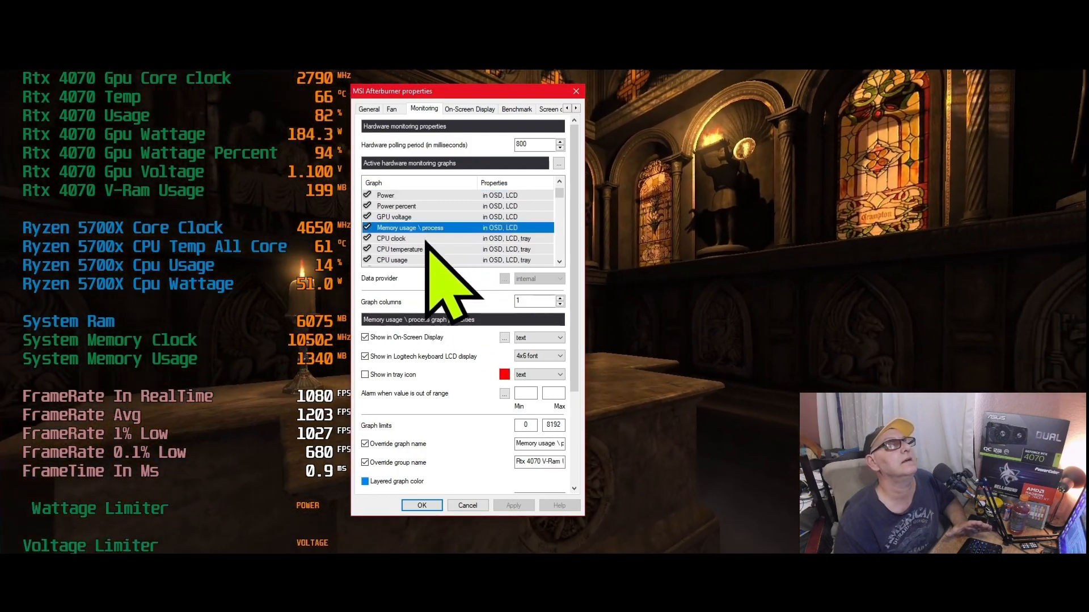
left_click(543, 461)
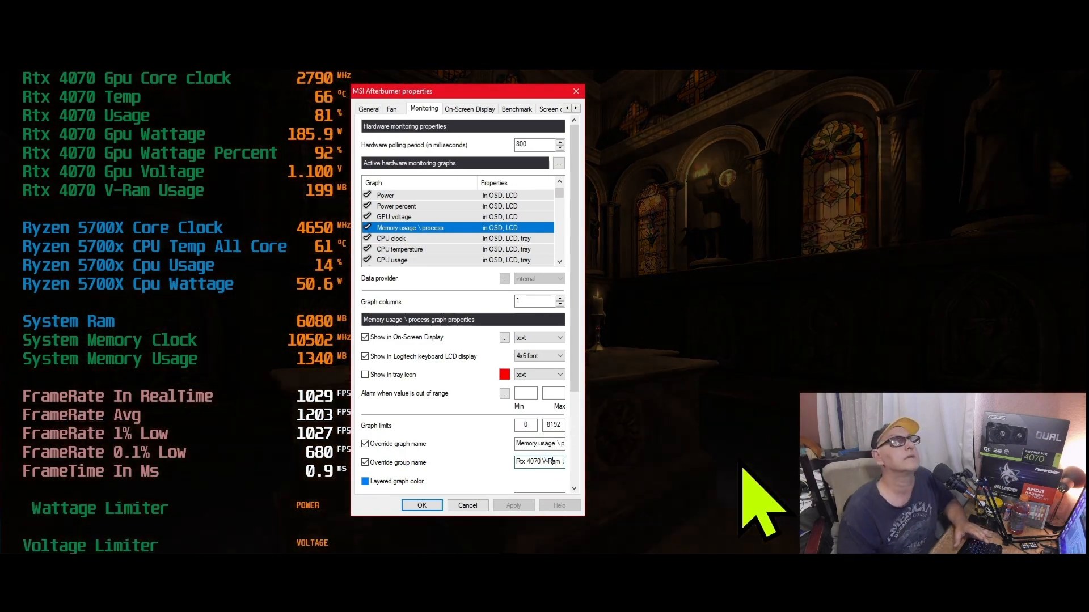
key("End")
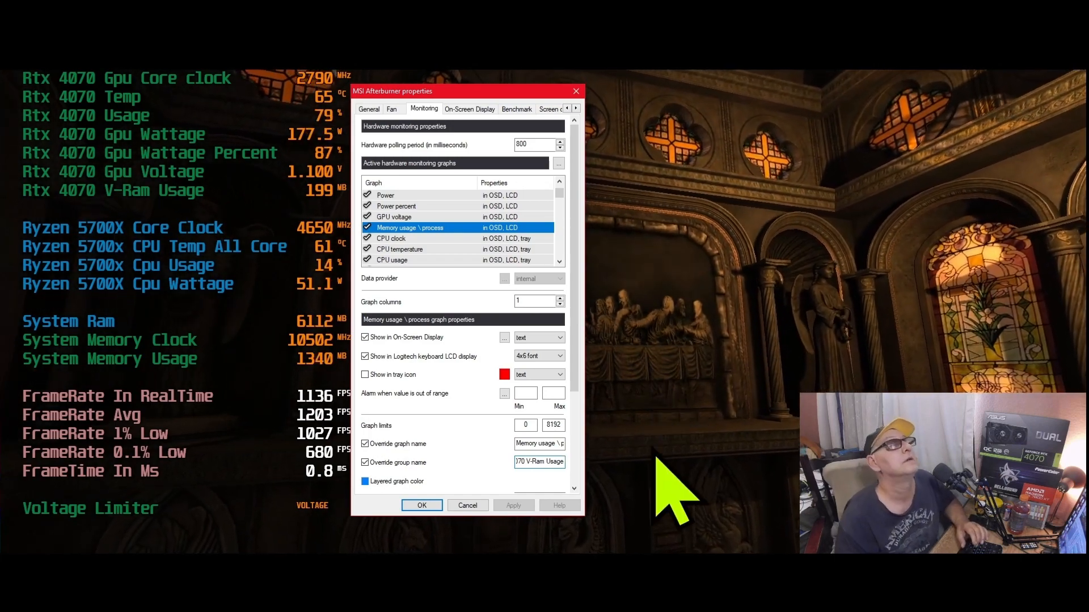
left_click_drag(559, 462, 488, 462)
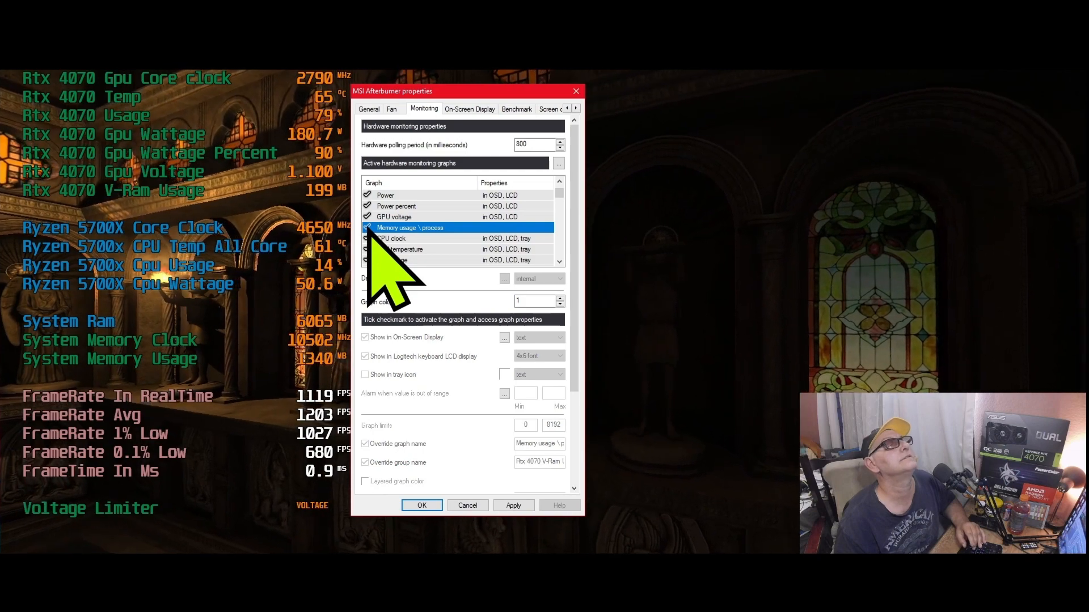
left_click(367, 227)
left_click(365, 338)
left_click(364, 357)
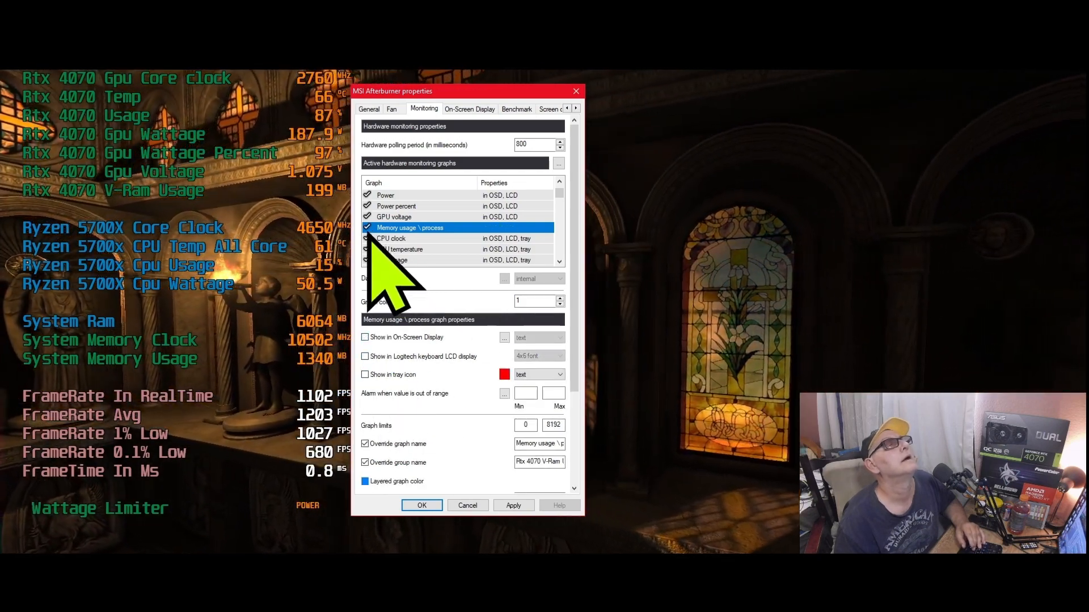
left_click(366, 227)
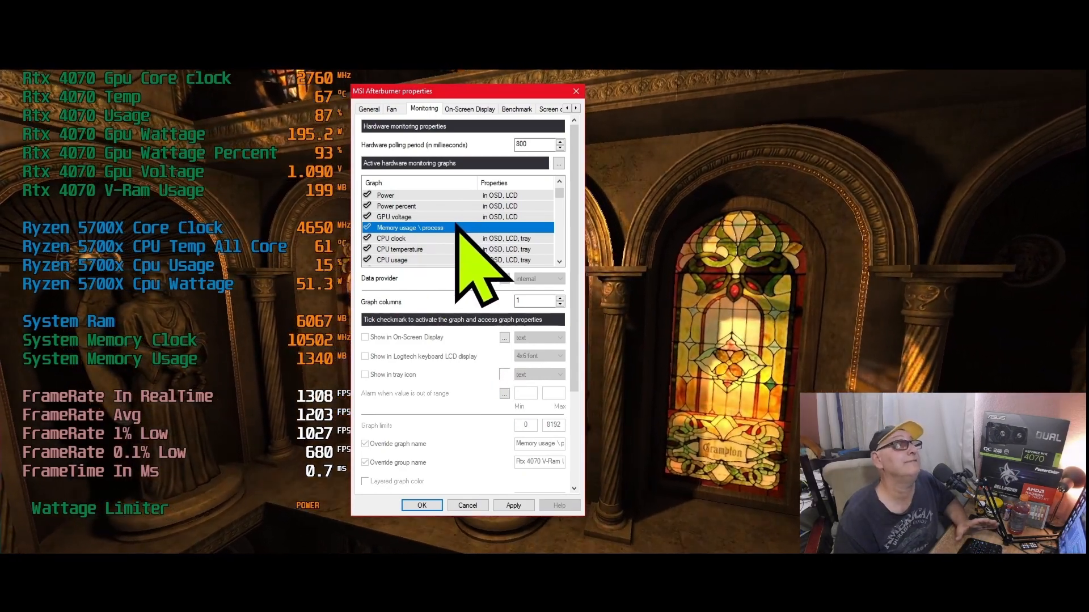
Step: Set the override group name of the Memory usage graph to "Rtx 4070 V-Ram Usage" and apply the change
scroll(455, 222, "down", 2)
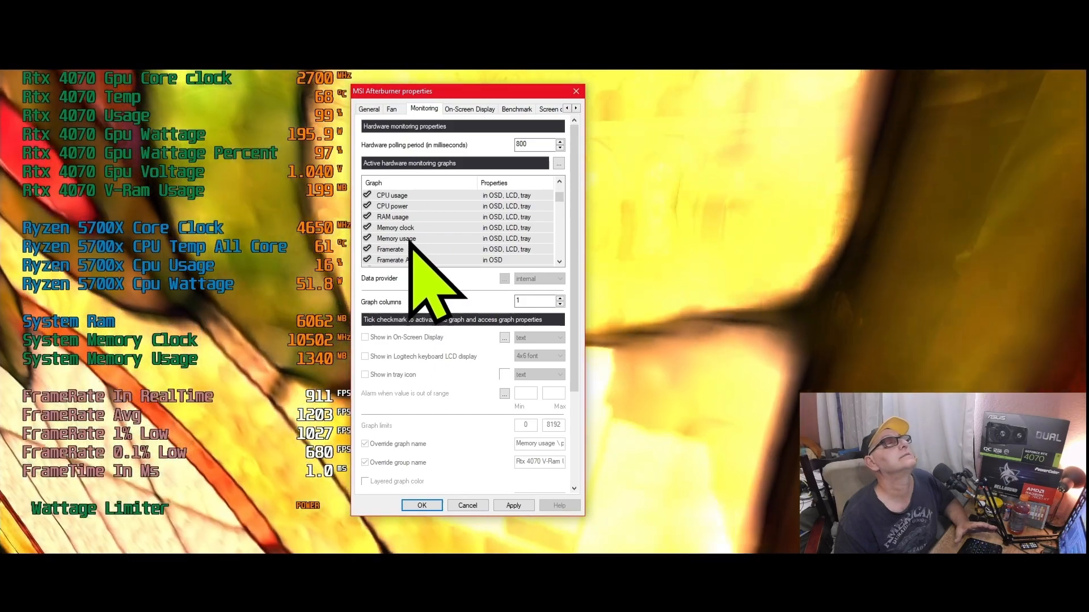
left_click(422, 239)
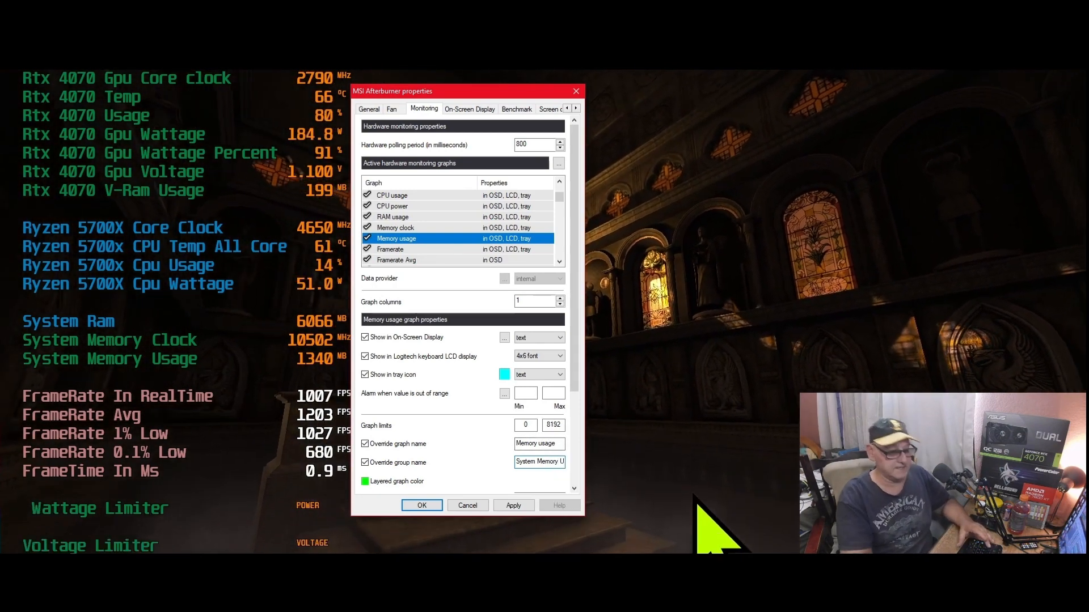
type("sage")
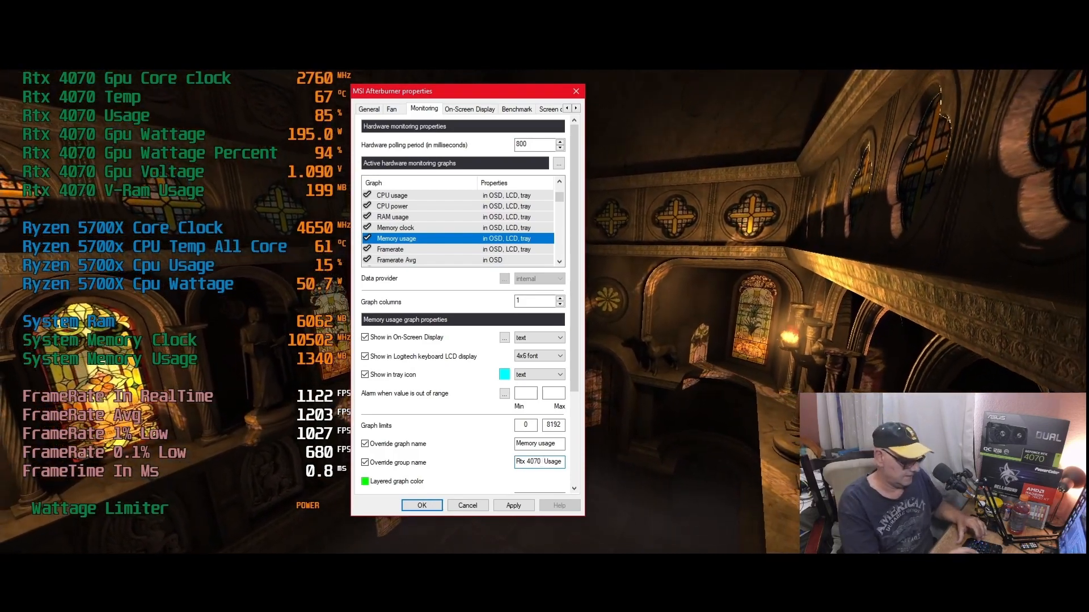
type("V")
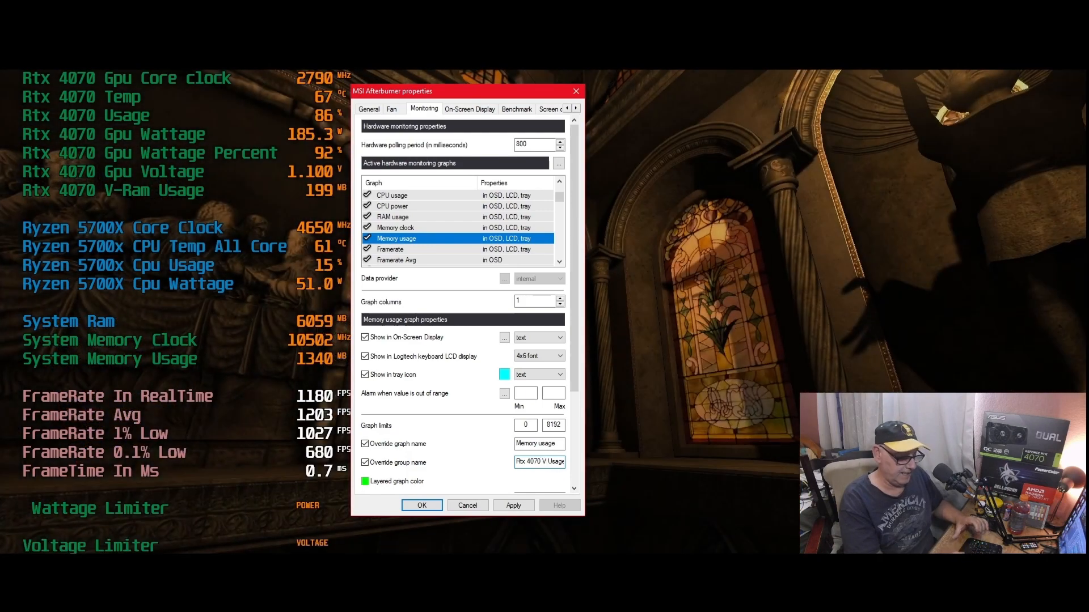
type("-Ra")
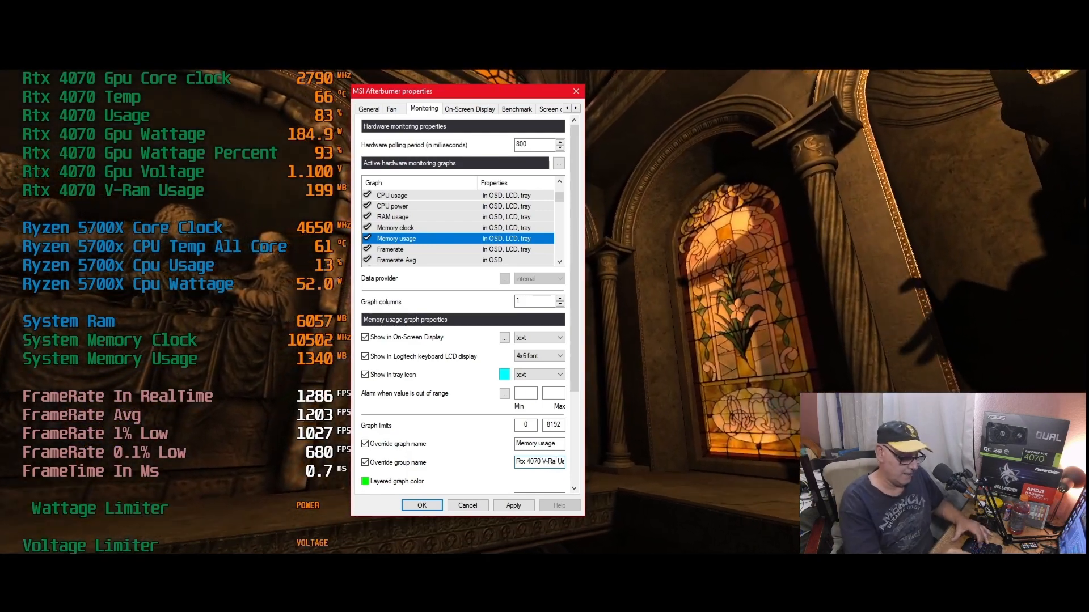
type("m")
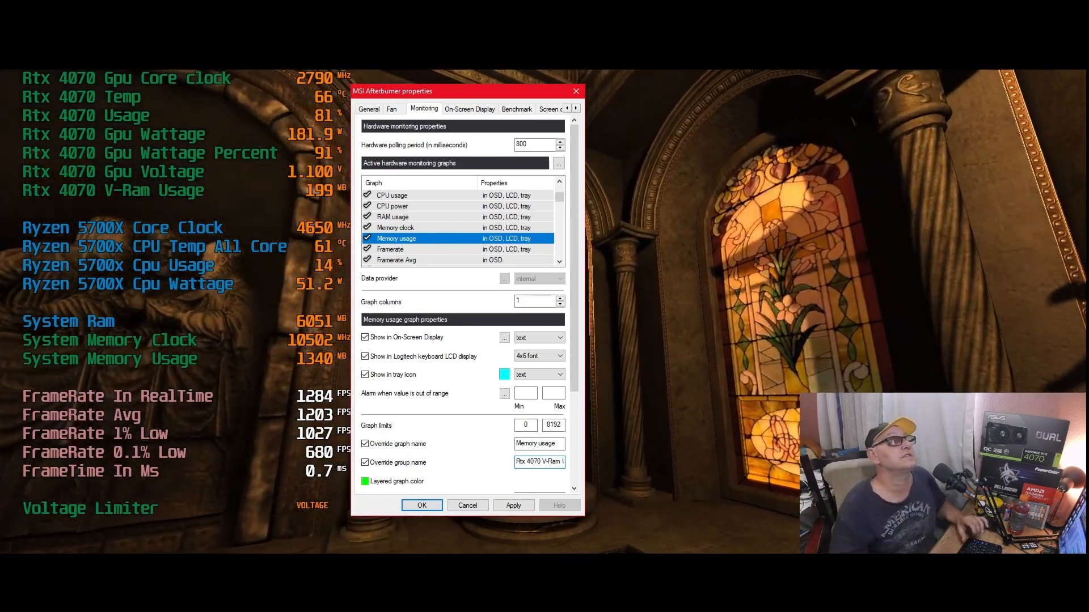
left_click(513, 505)
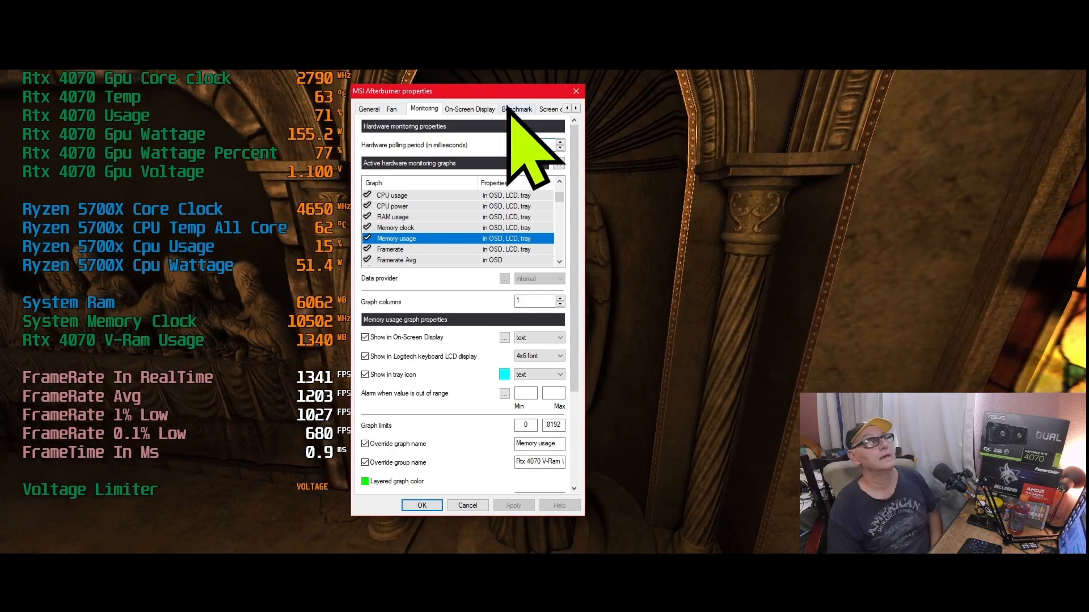
Step: Try to reorder the graph list, placing Memory usage directly below GPU voltage and moving Memory usage \ process far down the list
left_click_drag(474, 89, 769, 72)
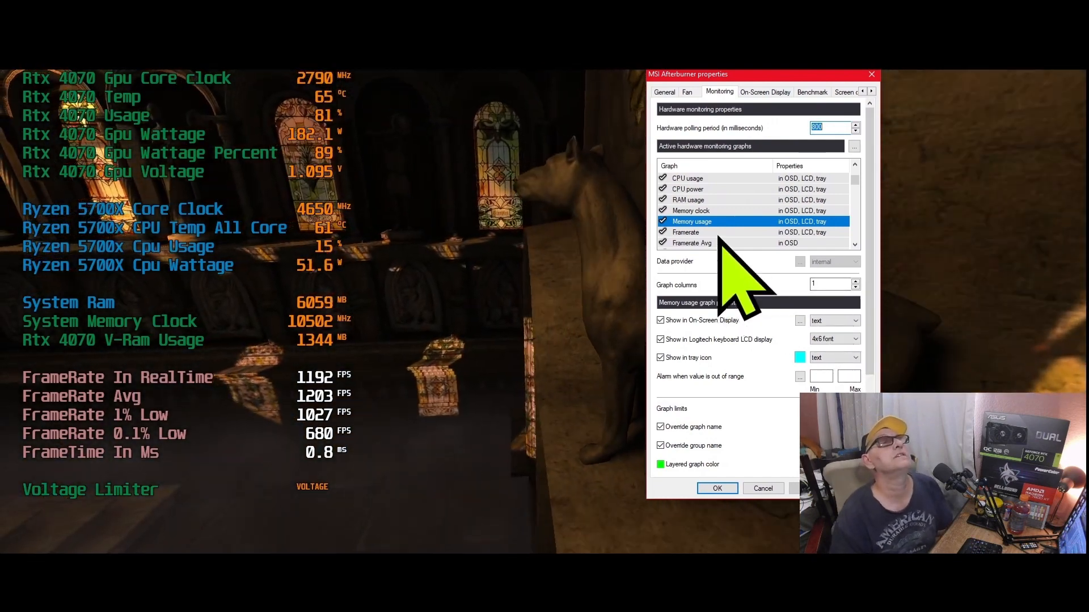
scroll(738, 193, "up", 5)
mouse_move(726, 231)
left_mouse_down()
mouse_move(729, 177)
mouse_move(732, 224)
mouse_move(708, 238)
mouse_move(719, 235)
left_mouse_up()
scroll(763, 184, "down", 2)
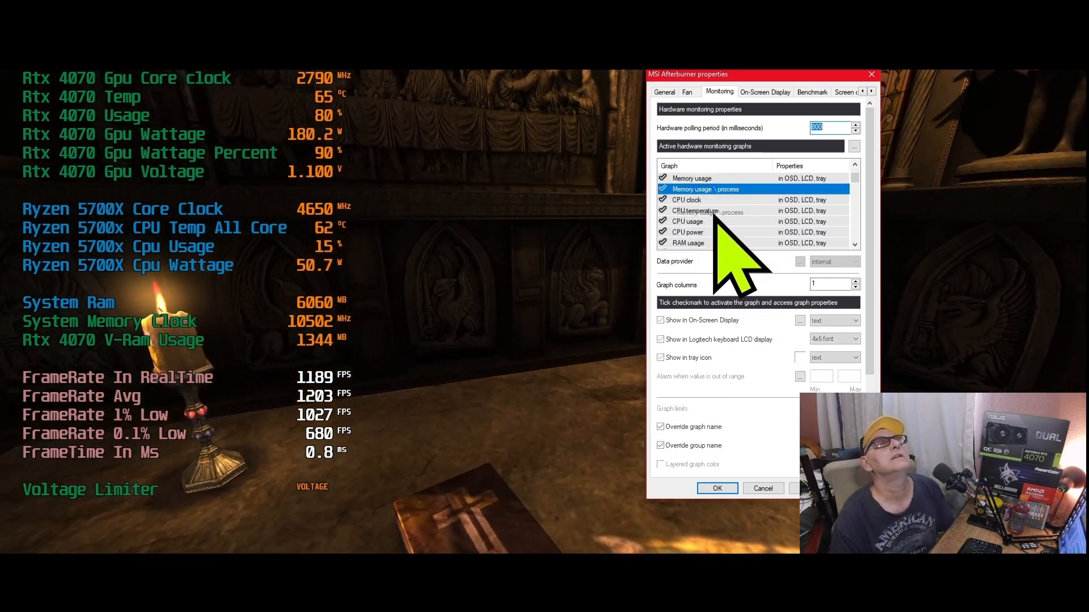
scroll(709, 204, "down", 10)
mouse_move(709, 201)
left_mouse_down()
mouse_move(716, 184)
mouse_move(716, 202)
left_mouse_up()
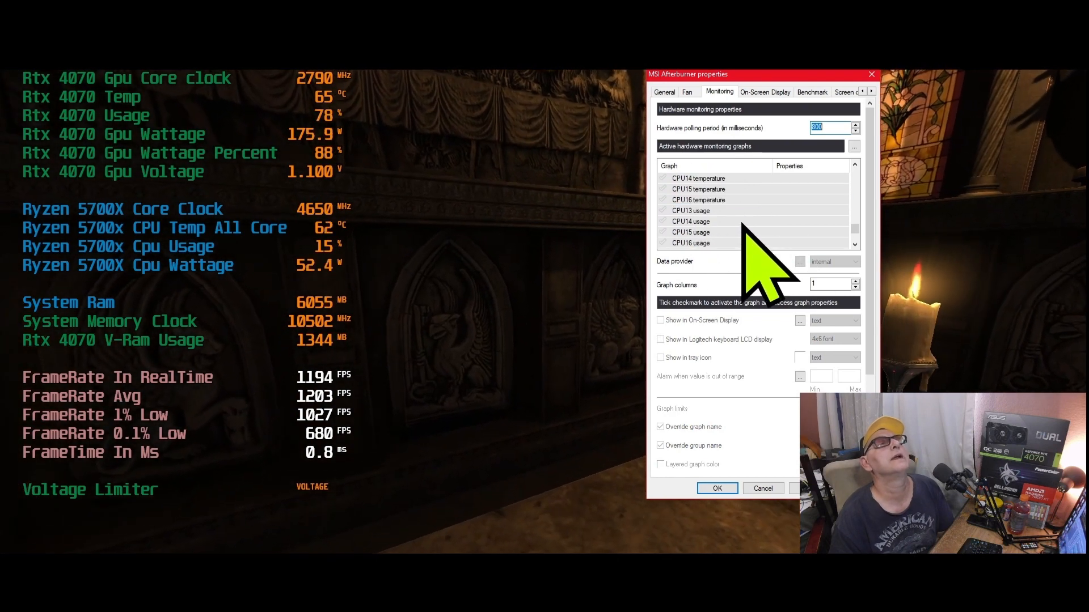
scroll(747, 218, "up", 4)
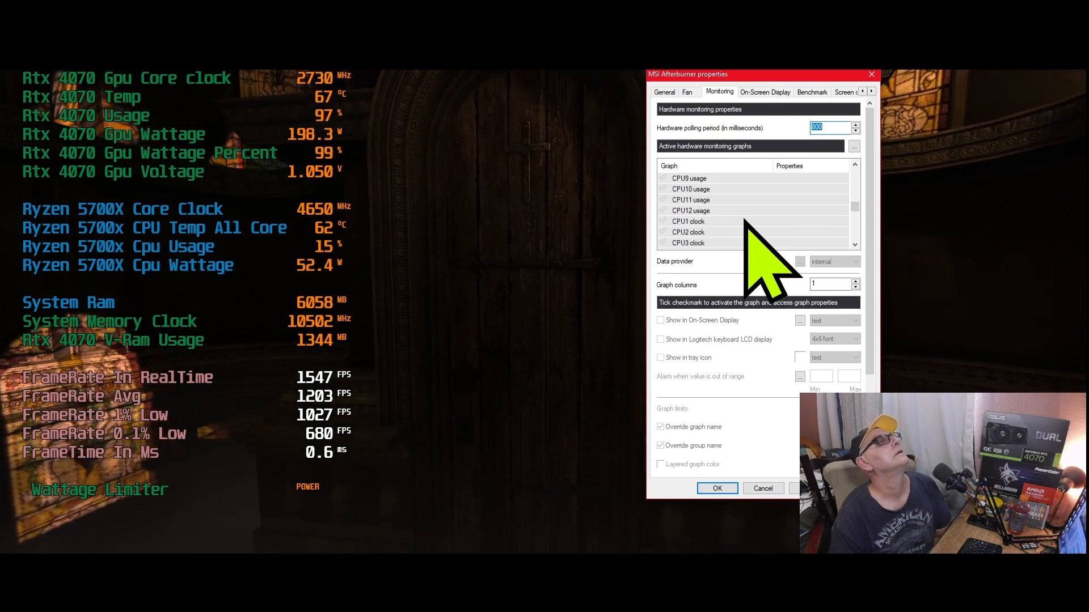
scroll(746, 219, "up", 5)
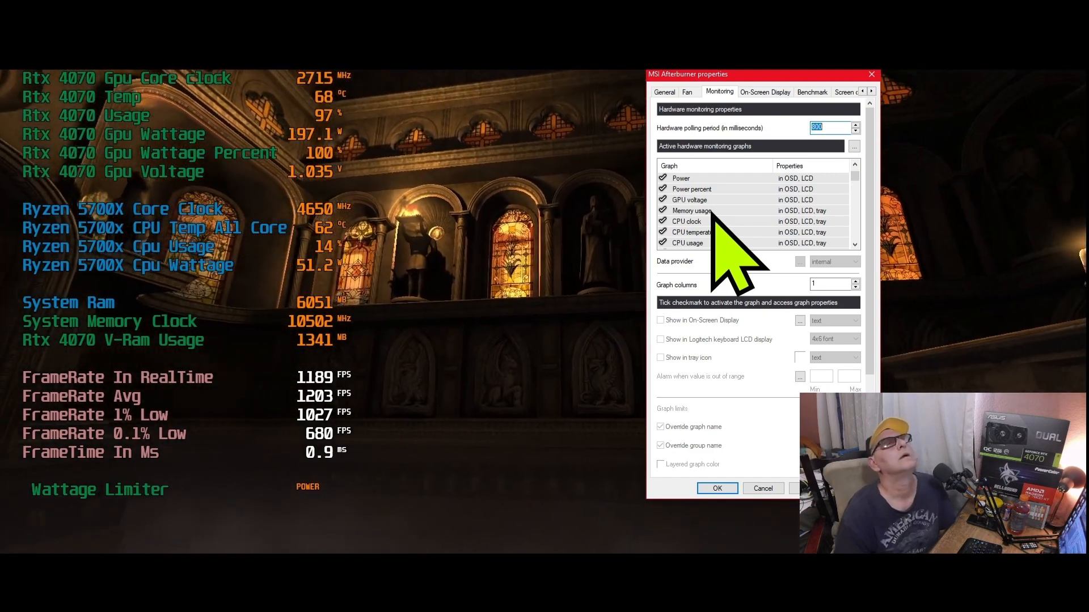
Step: Try to move the RAM usage graph up among the GPU graphs, between Power percent and GPU voltage
scroll(731, 218, "down", 5)
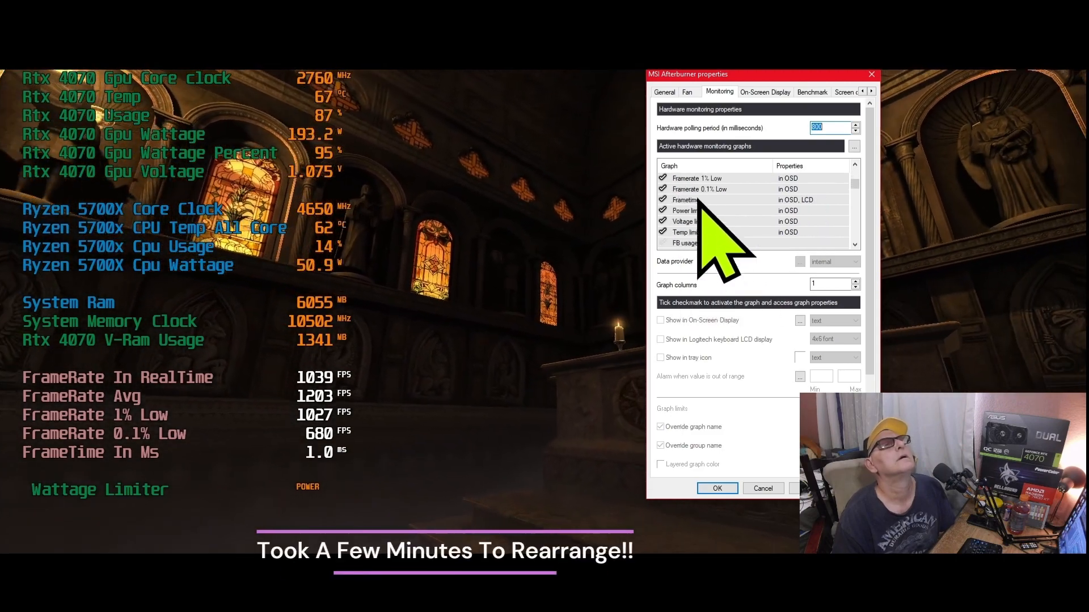
scroll(738, 215, "up", 2)
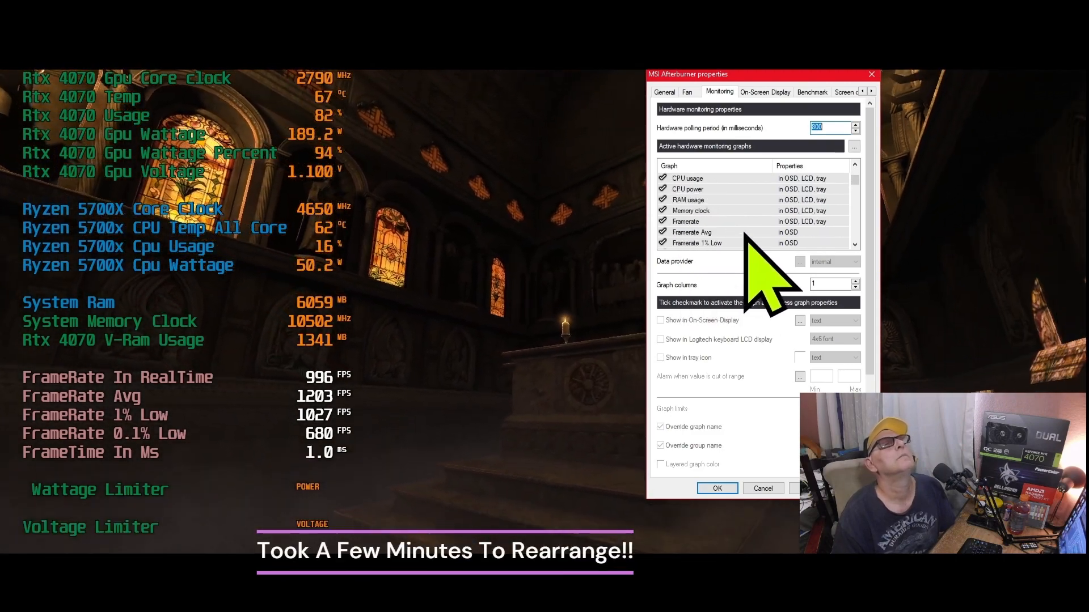
scroll(737, 232, "up", 3)
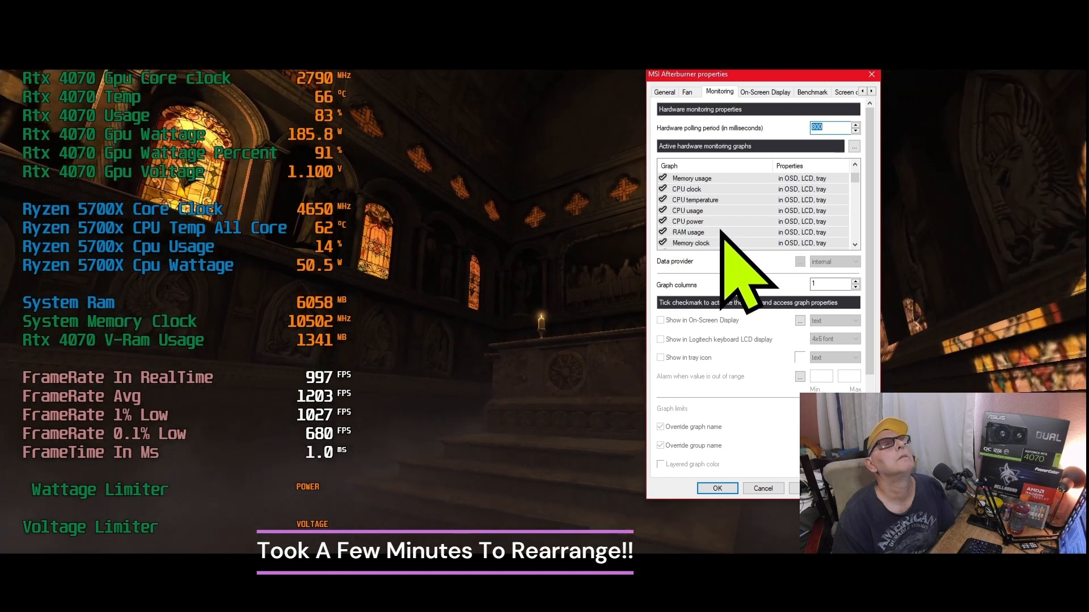
left_click_drag(691, 234, 713, 176)
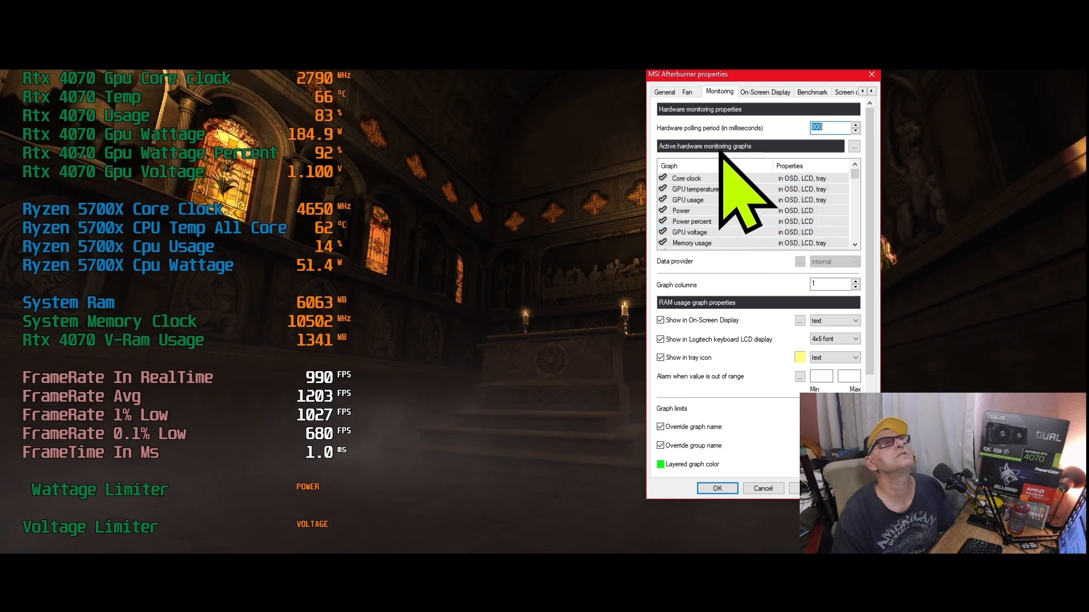
left_click_drag(717, 231, 736, 170)
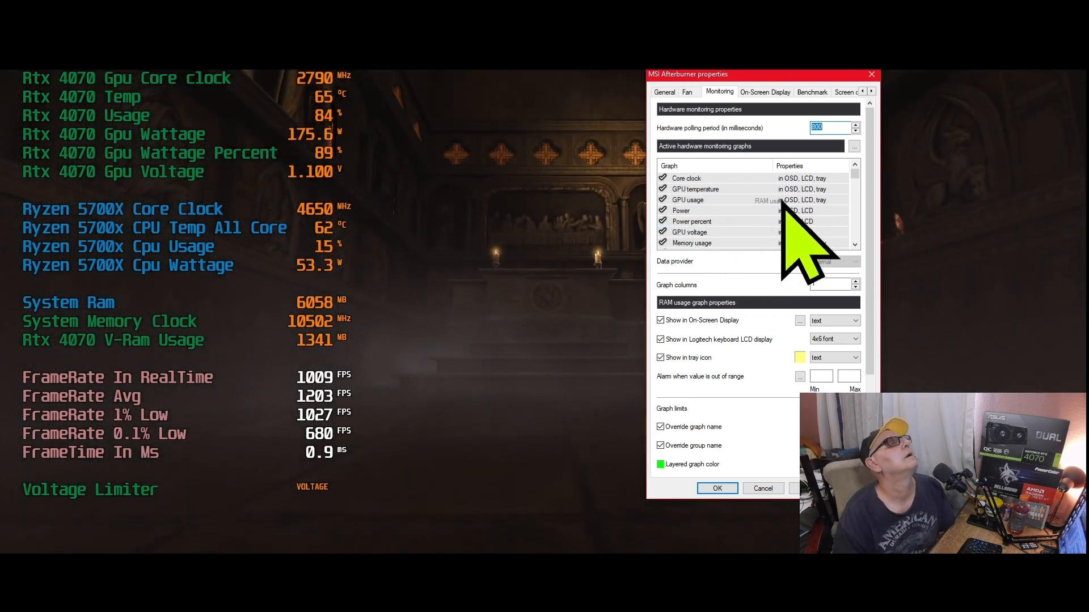
left_click_drag(823, 184, 710, 243)
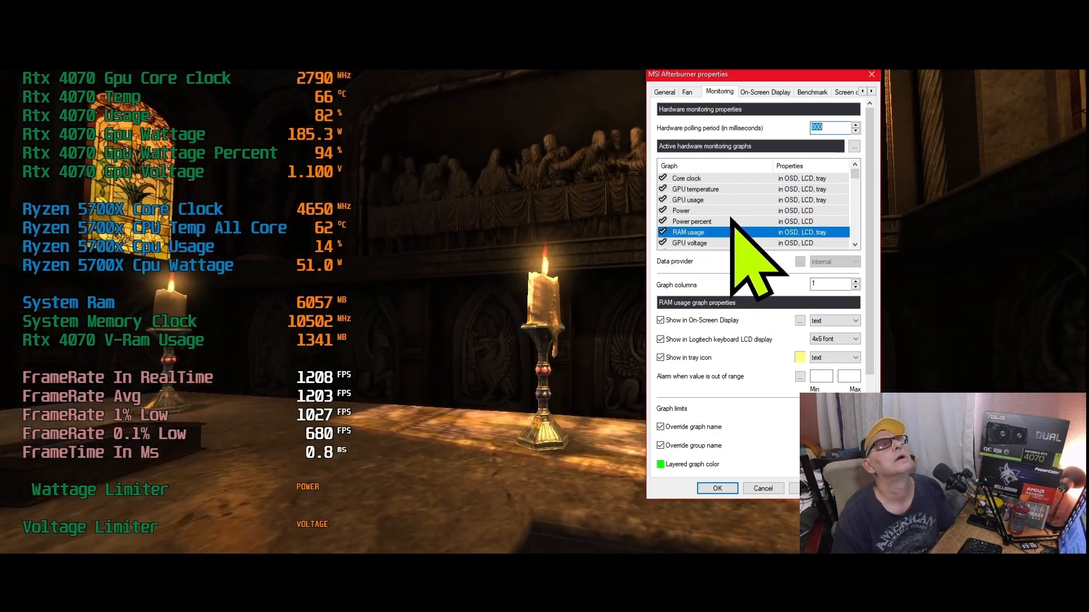
Step: Try to move the RAM usage graph down between Power limit and Voltage limit, and discard the unapplied order changes
scroll(731, 218, "down", 1)
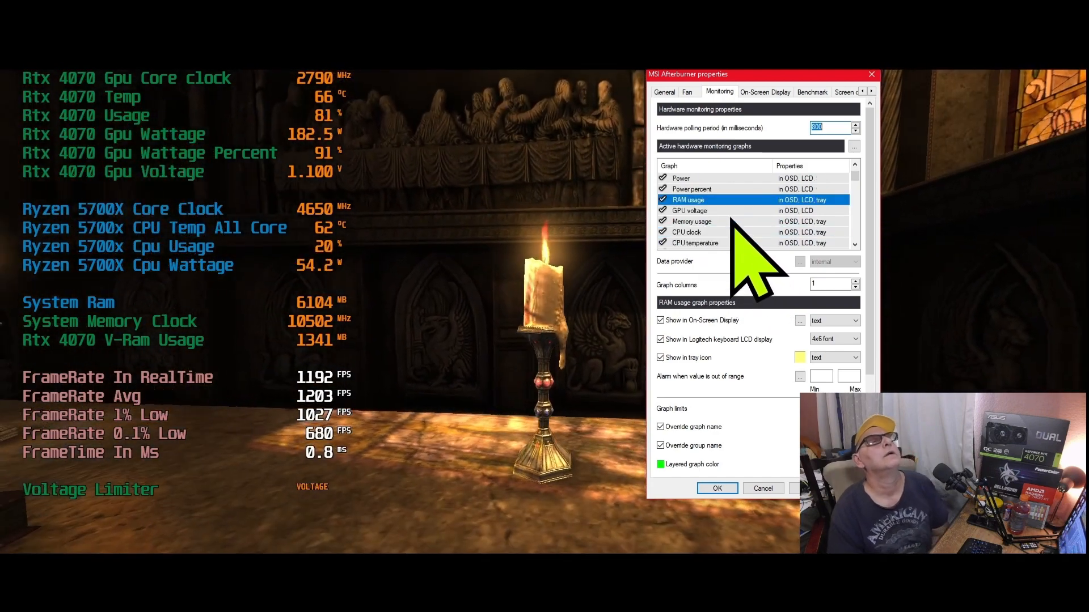
scroll(732, 218, "up", 1)
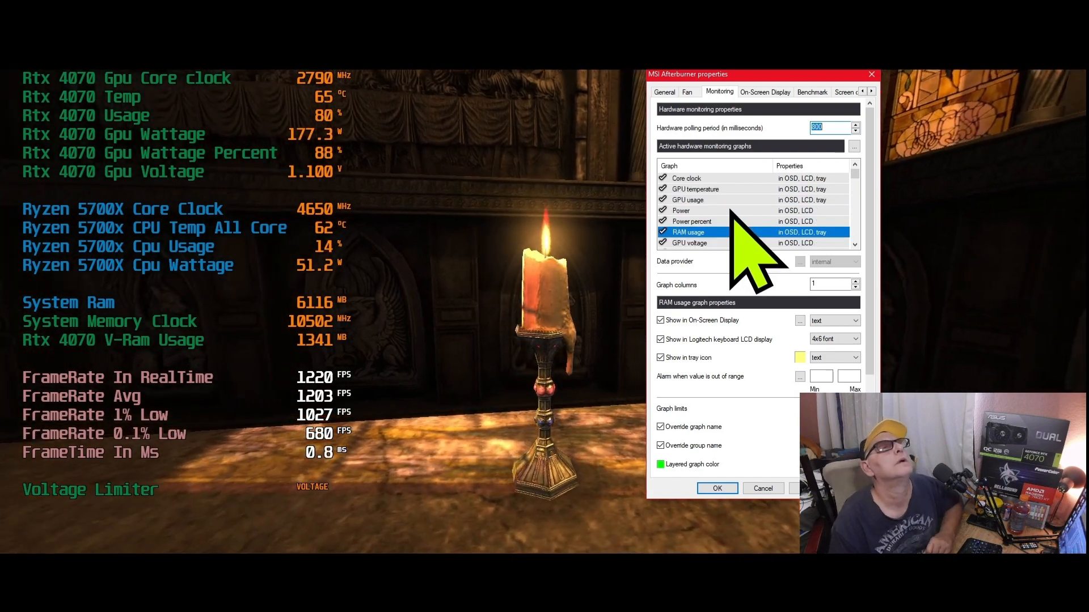
scroll(732, 218, "down", 2)
scroll(734, 235, "up", 2)
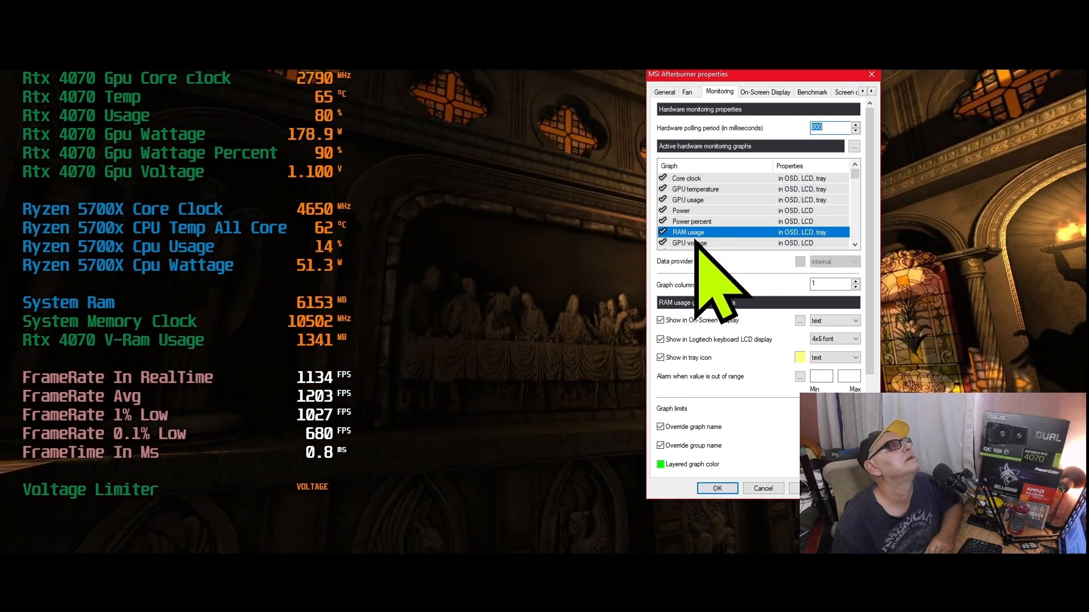
left_click(712, 222)
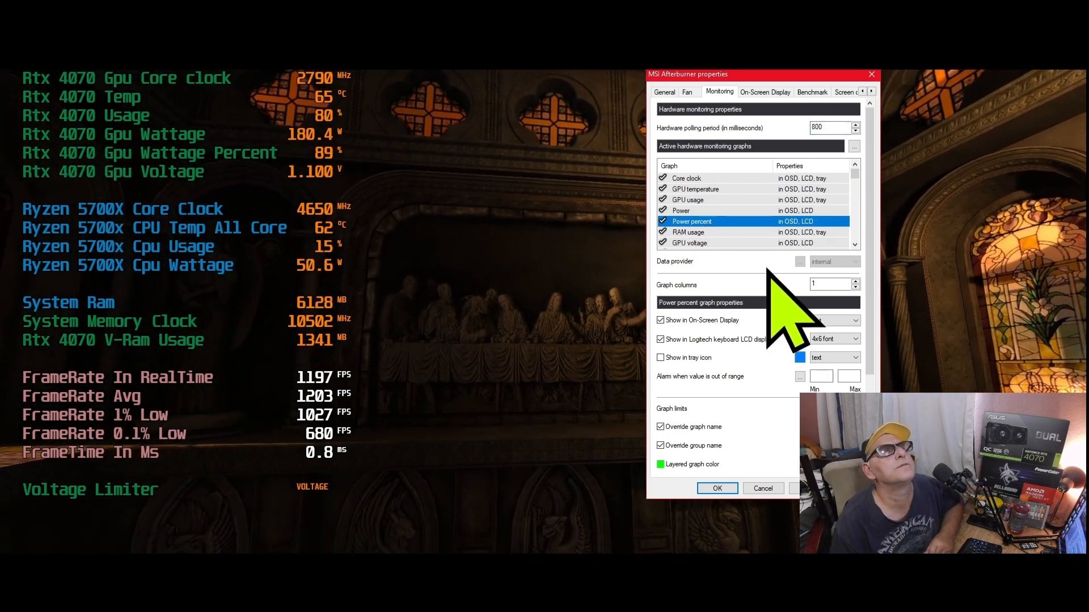
left_click_drag(693, 232, 708, 214)
left_click_drag(713, 166, 698, 228)
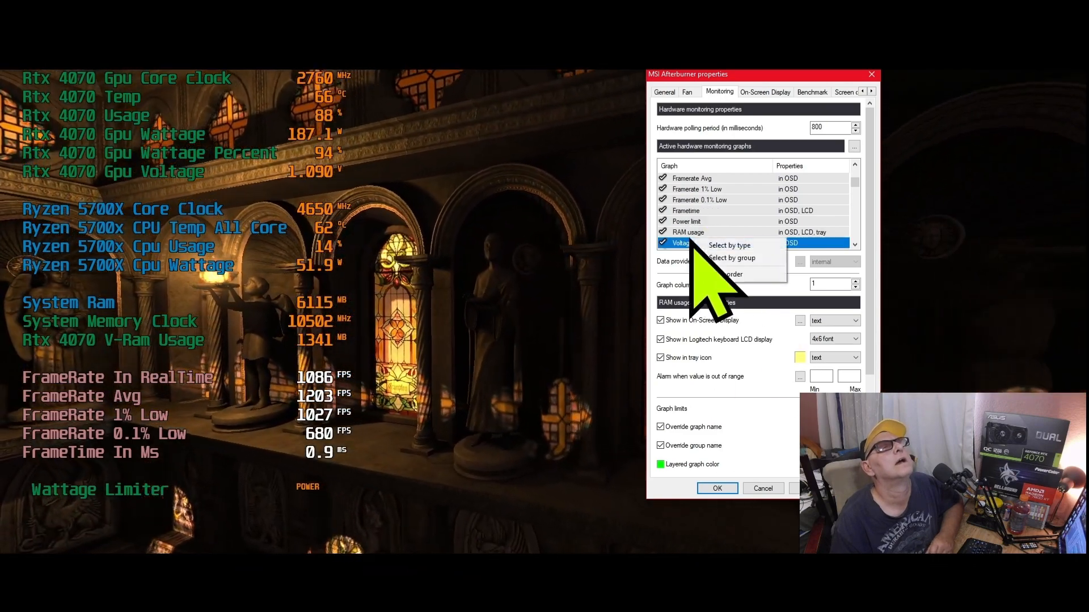
left_click(800, 189)
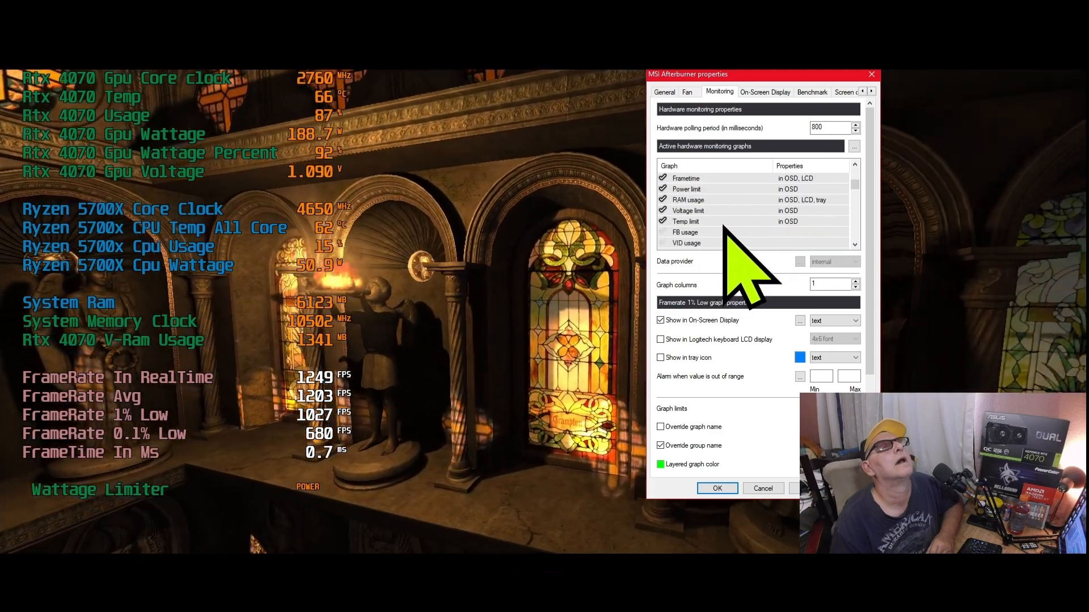
left_click_drag(693, 199, 701, 225)
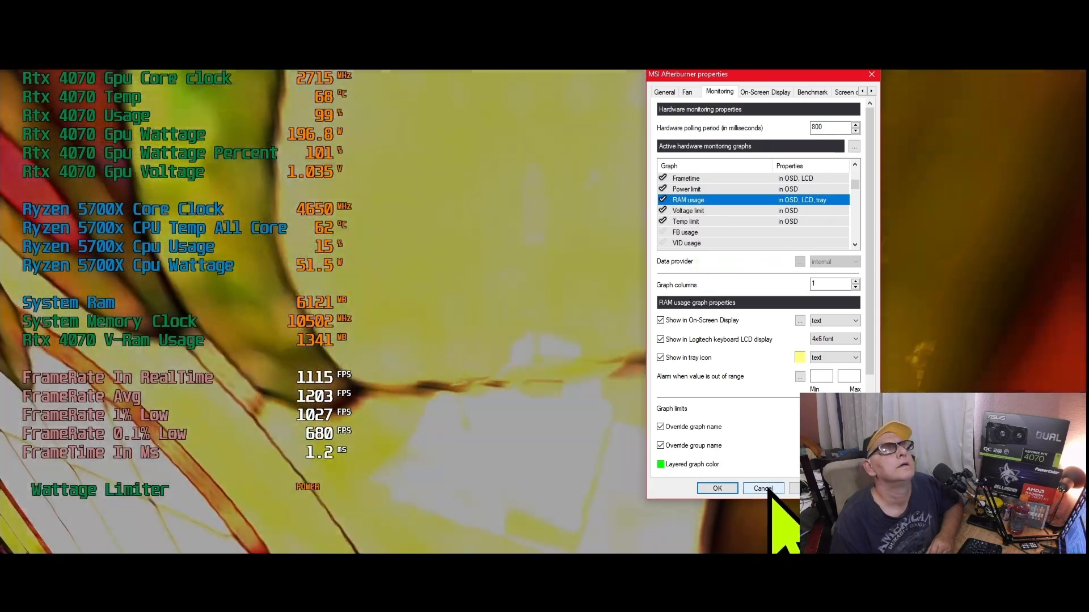
left_click(769, 488)
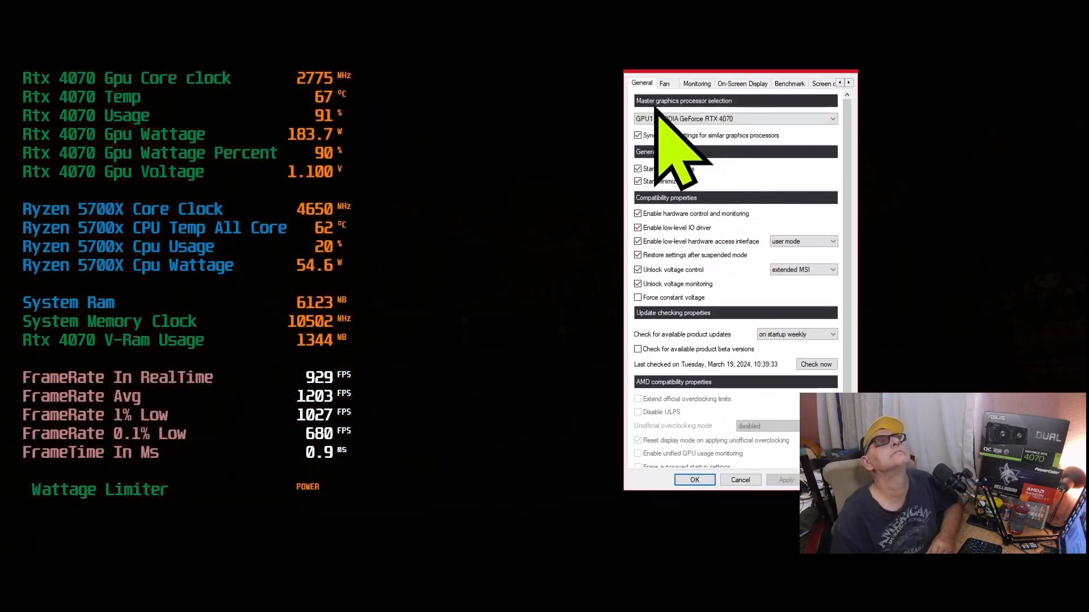
Step: Move the Memory usage graph directly below GPU voltage in the active hardware monitoring graphs list and apply the new order
left_click(696, 83)
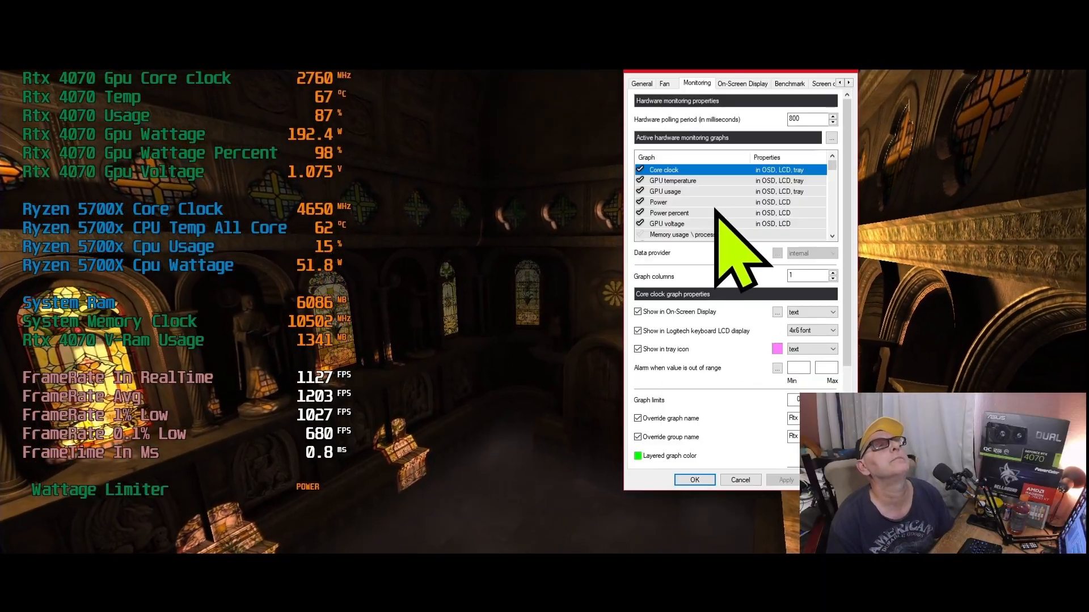
scroll(715, 210, "down", 2)
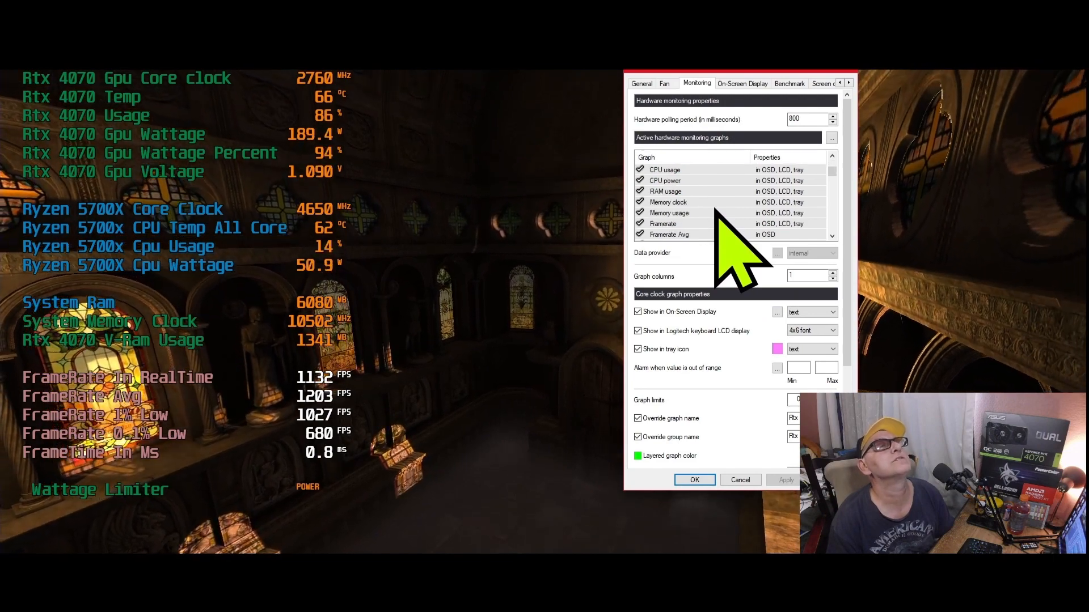
left_click(677, 192)
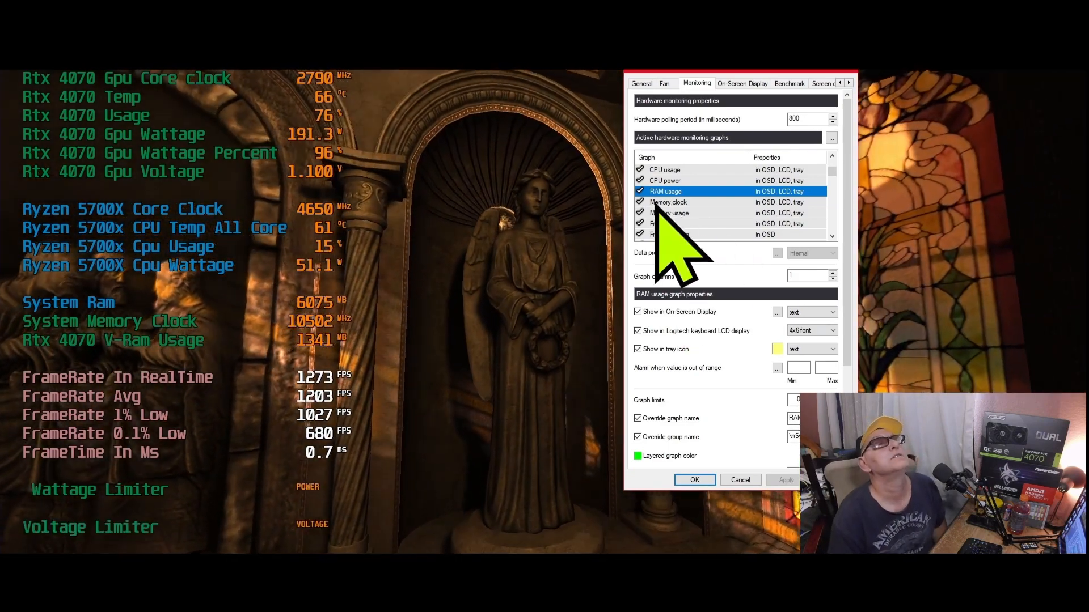
left_click(679, 213)
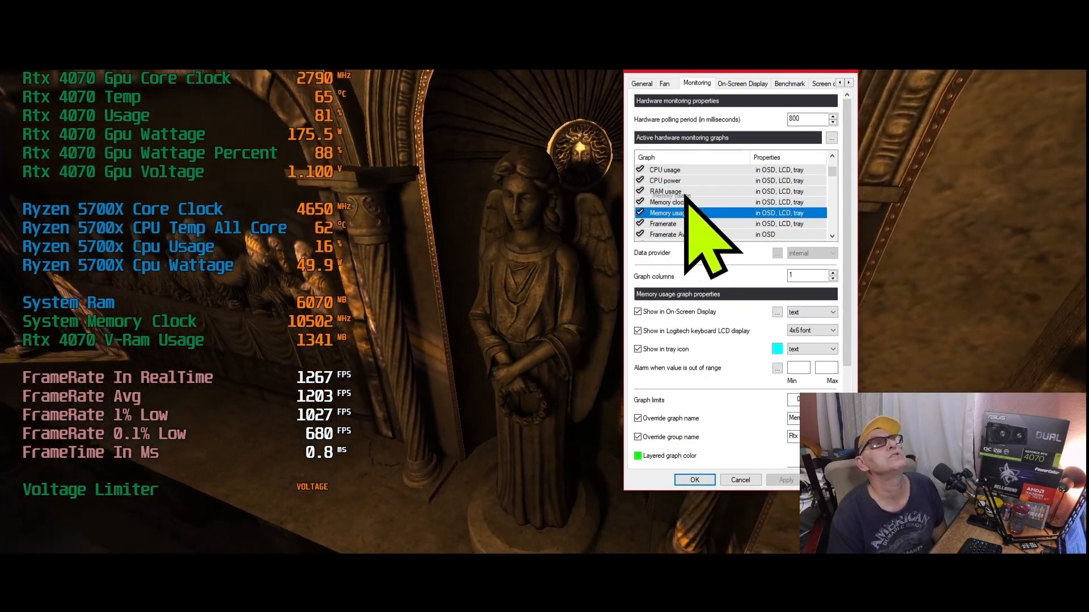
scroll(689, 170, "up", 3)
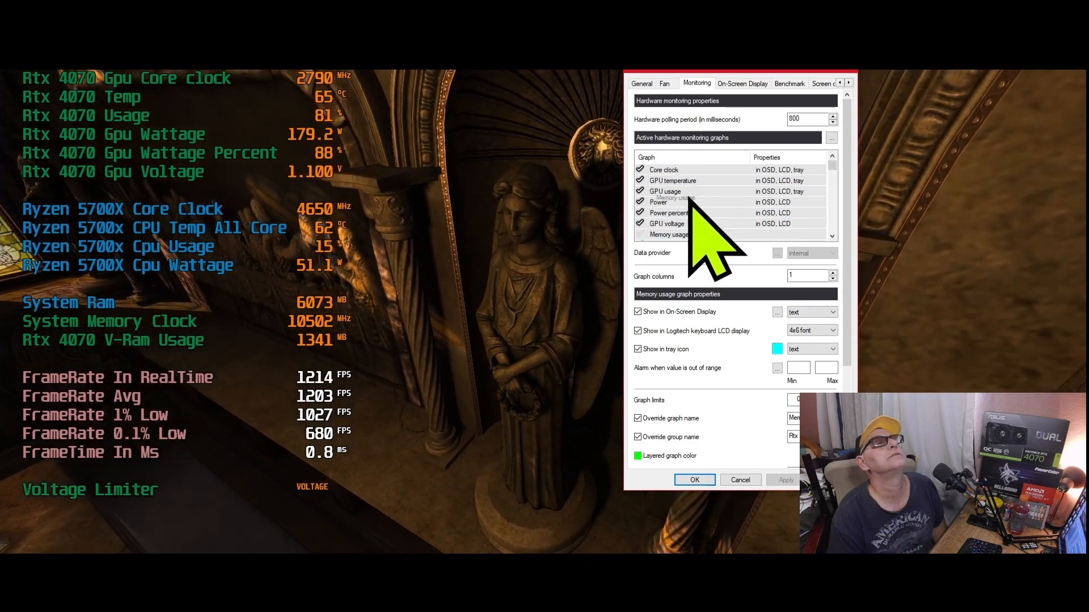
mouse_move(684, 214)
left_mouse_down()
mouse_move(687, 195)
mouse_move(698, 201)
mouse_move(672, 223)
mouse_move(678, 233)
left_mouse_up()
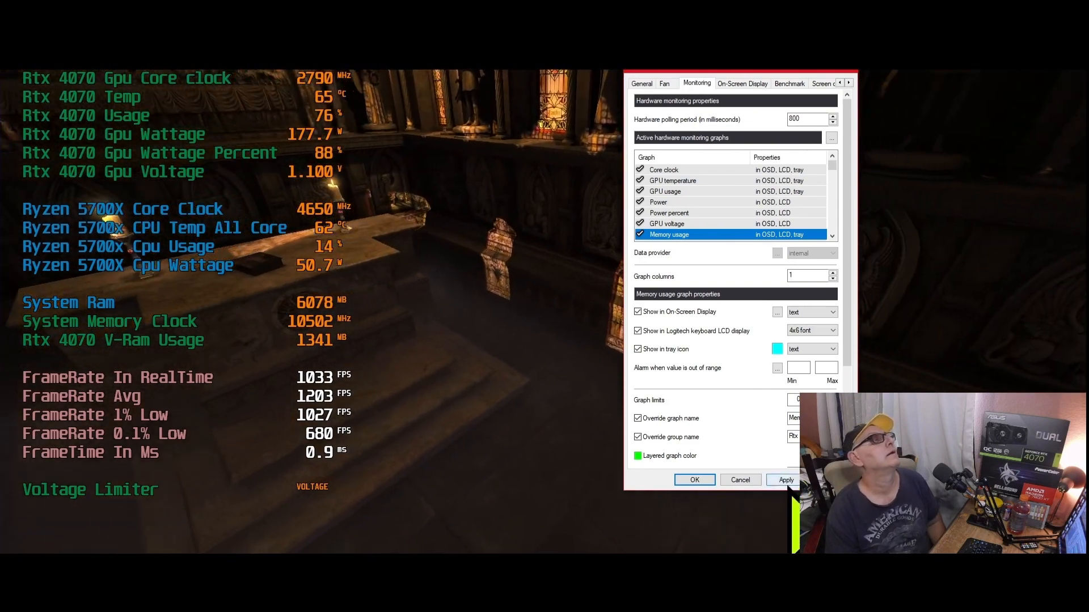
left_click(783, 480)
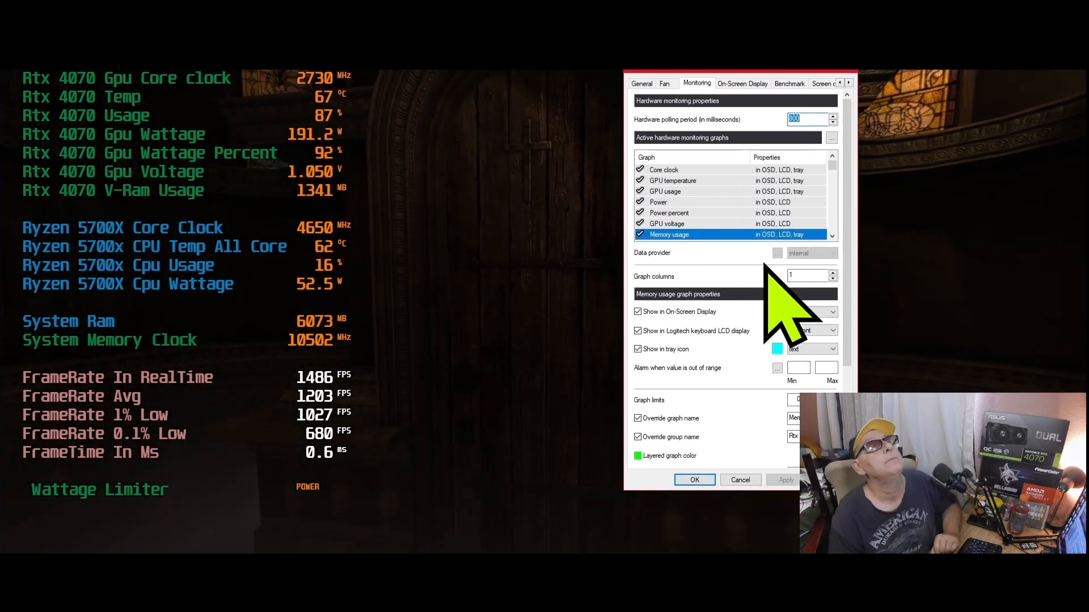
Step: Activate the Fan tachometer graph, show it in the On-Screen Display, and apply the change
scroll(747, 170, "down", 5)
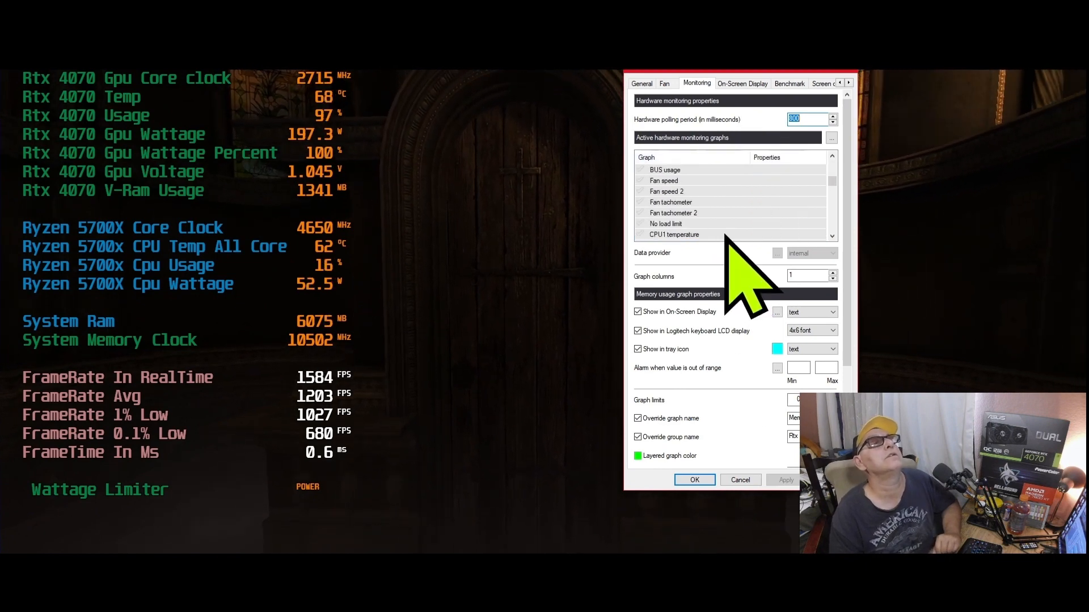
left_click(660, 203)
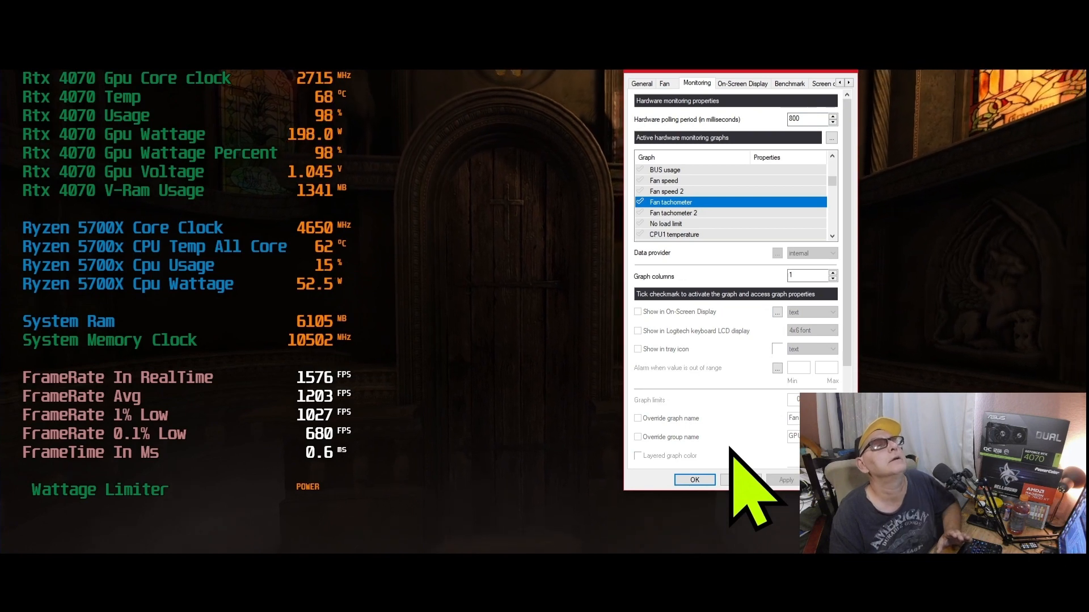
left_click(641, 202)
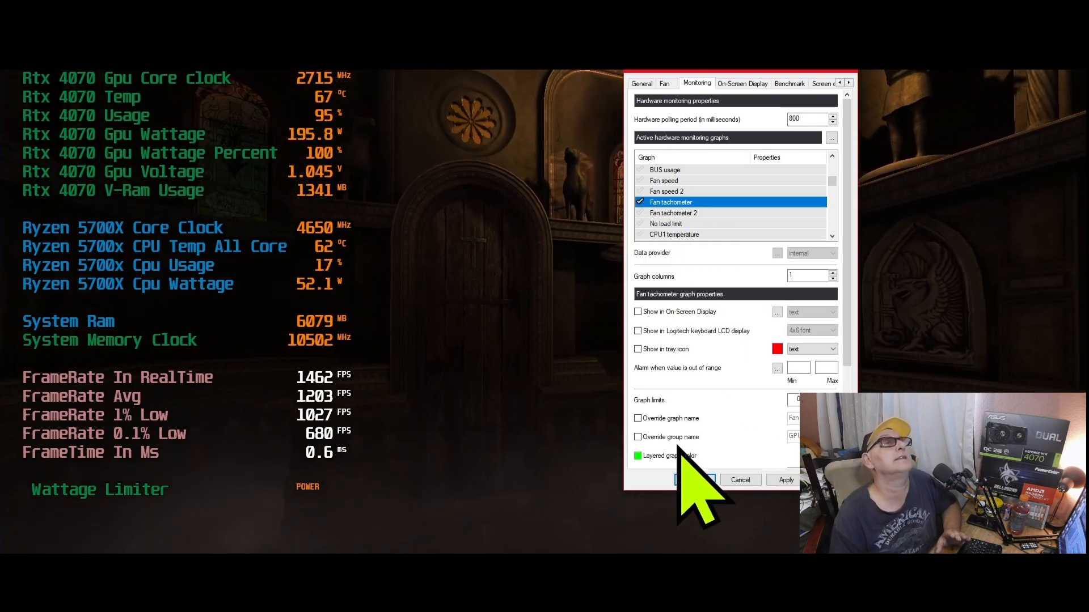
left_click(638, 312)
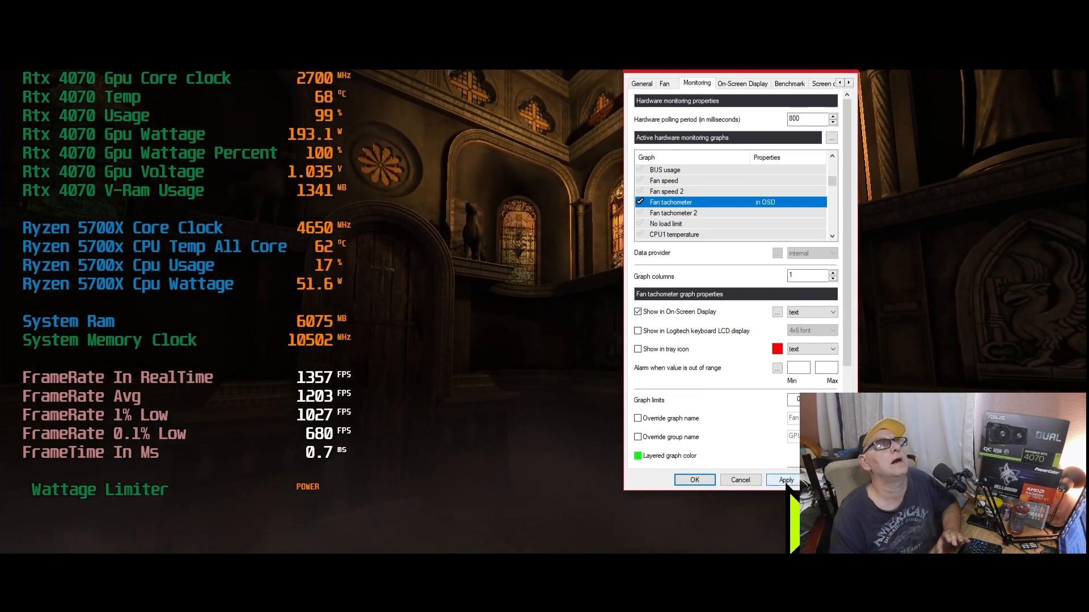
left_click(786, 480)
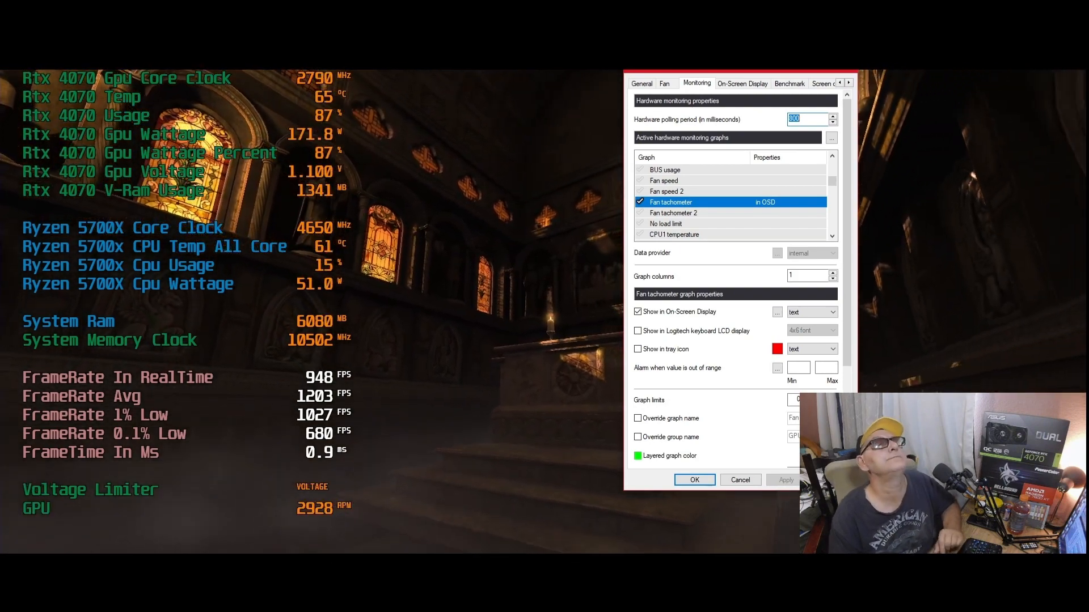
Step: Override the Fan tachometer graph's group name with "Aio Gpu Pump" and apply the change
left_click(638, 436)
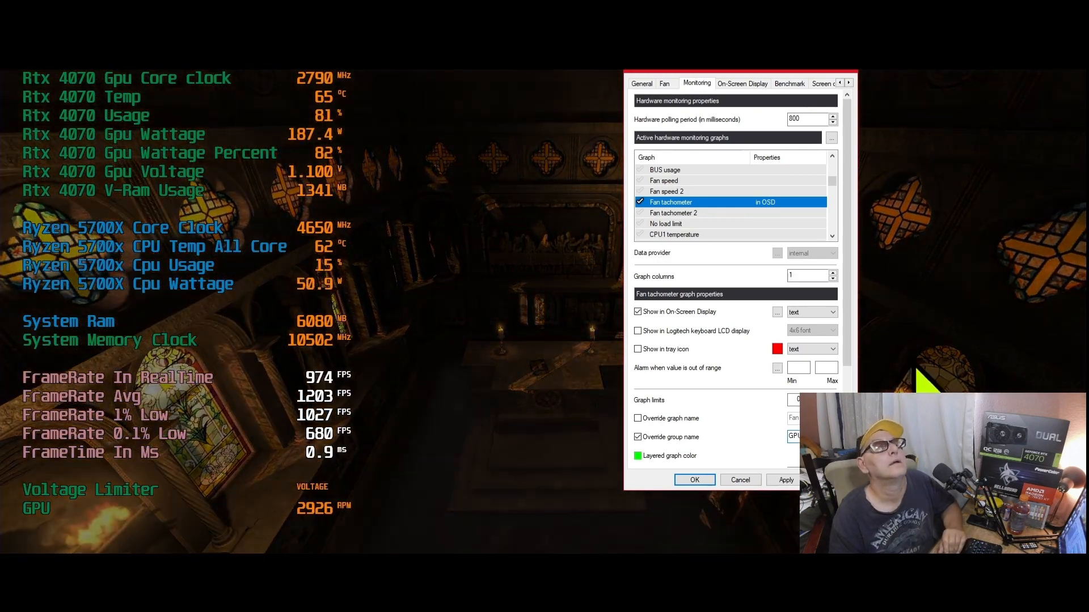
scroll(719, 238, "down", 10)
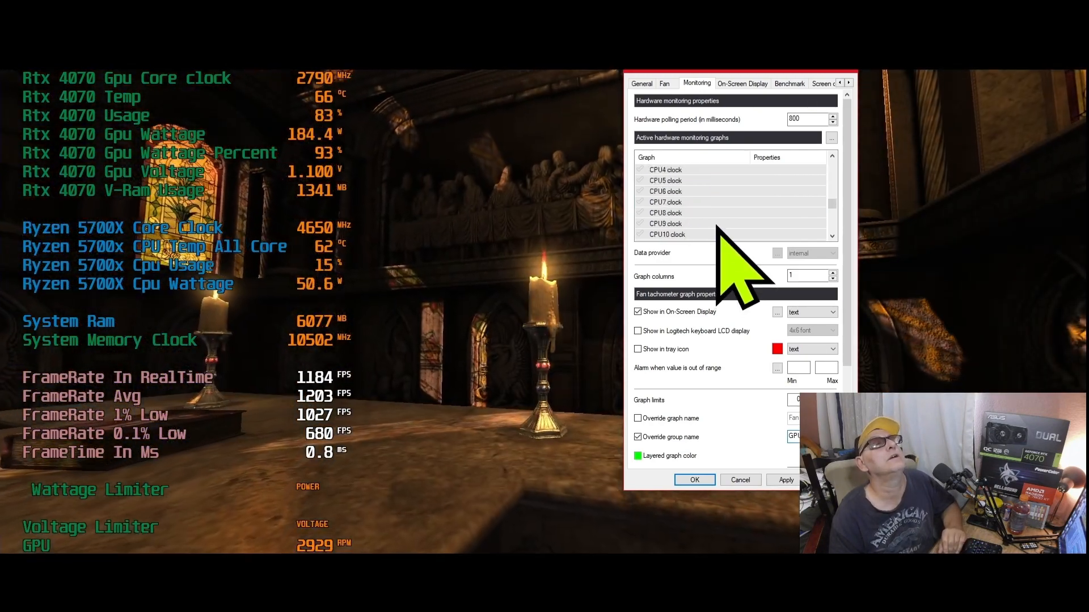
scroll(717, 226, "down", 6)
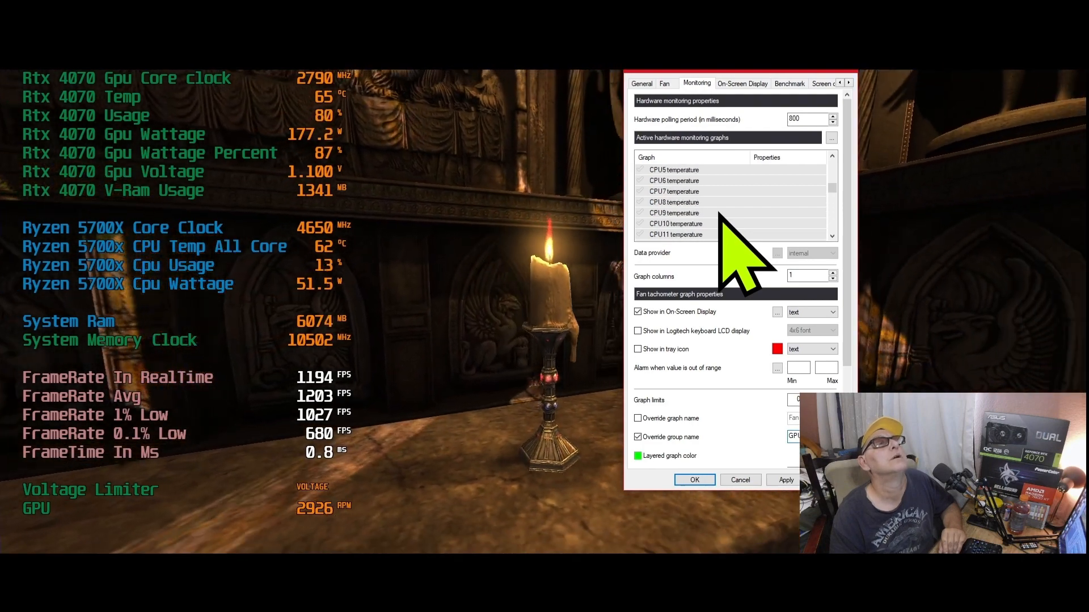
scroll(719, 213, "up", 1)
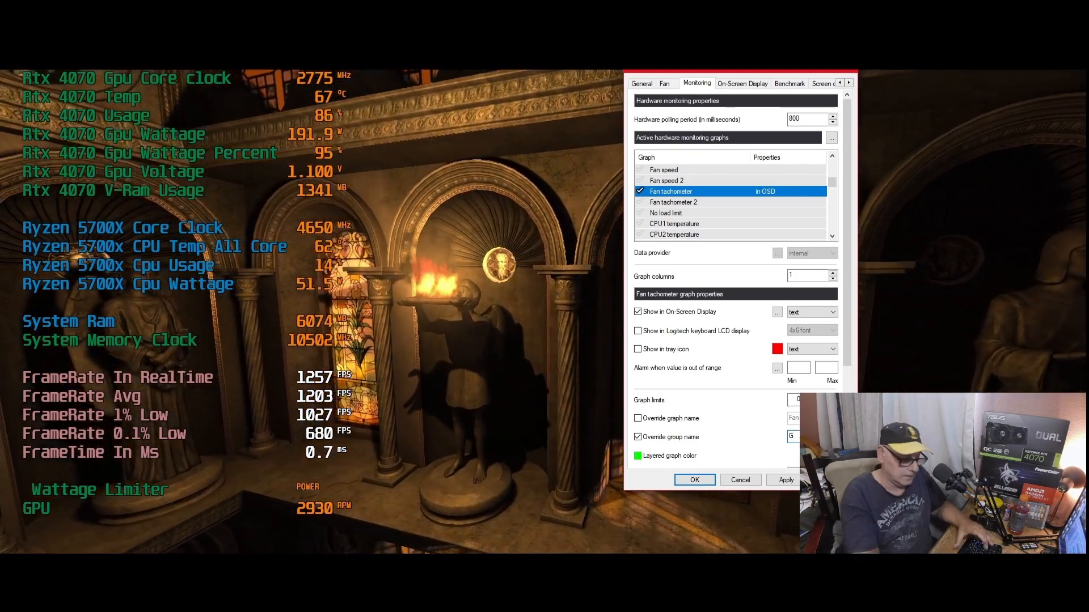
key("BackSpace")
type("pu")
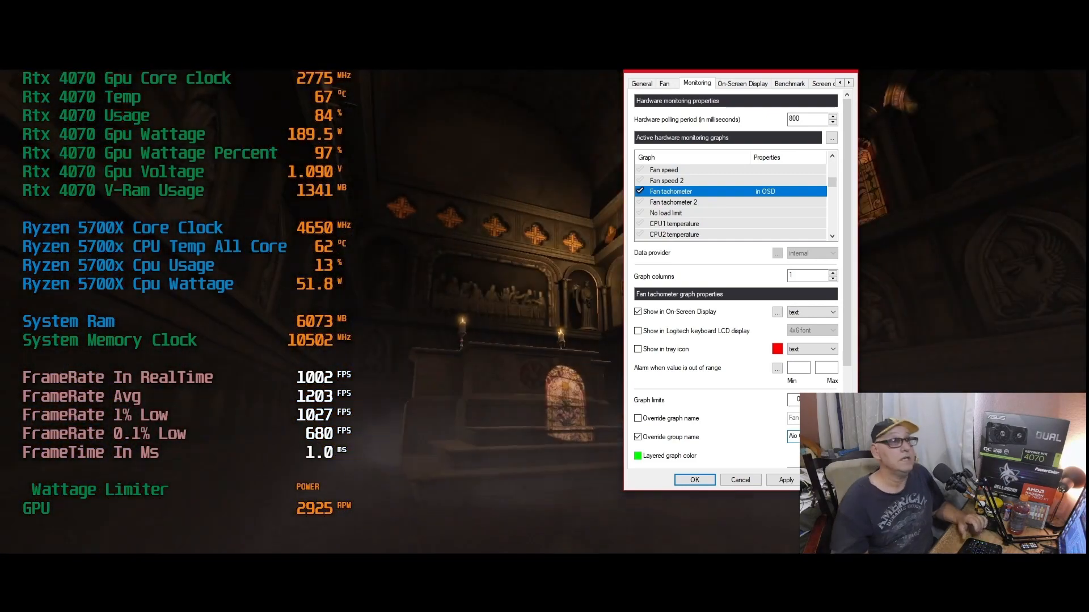
left_click(787, 480)
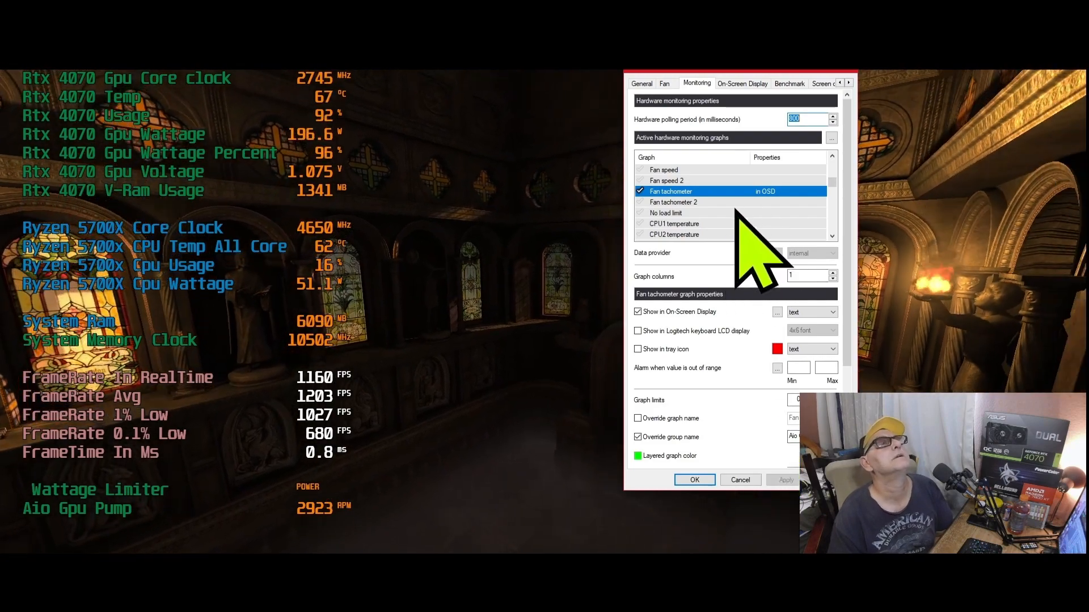
Step: Move the Fan tachometer graph up the list, between Frametime and Power limit, and apply the new order
scroll(737, 198, "up", 1)
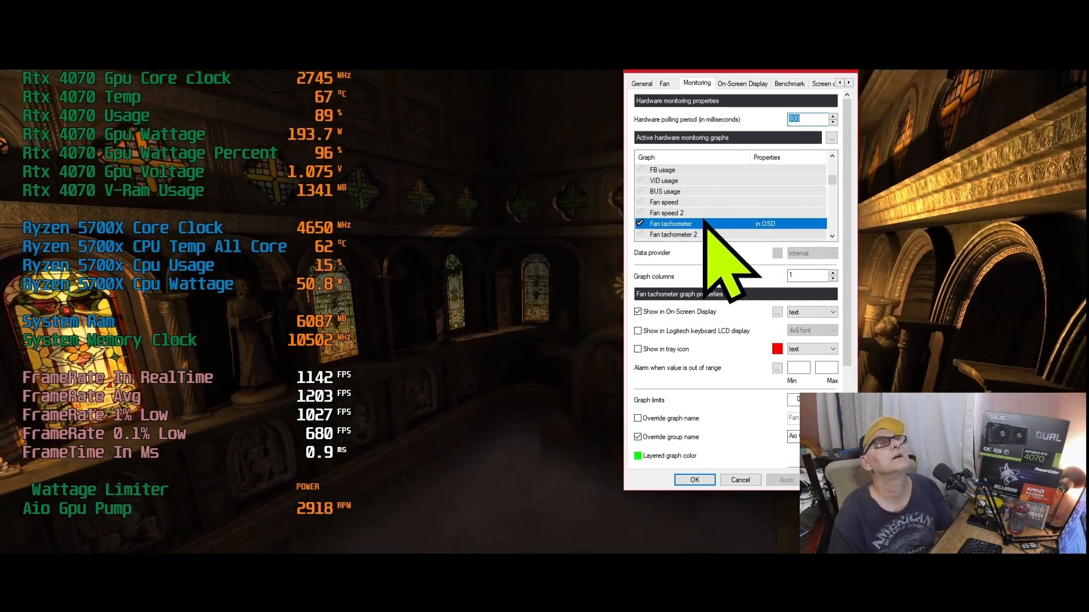
left_click_drag(701, 224, 684, 187)
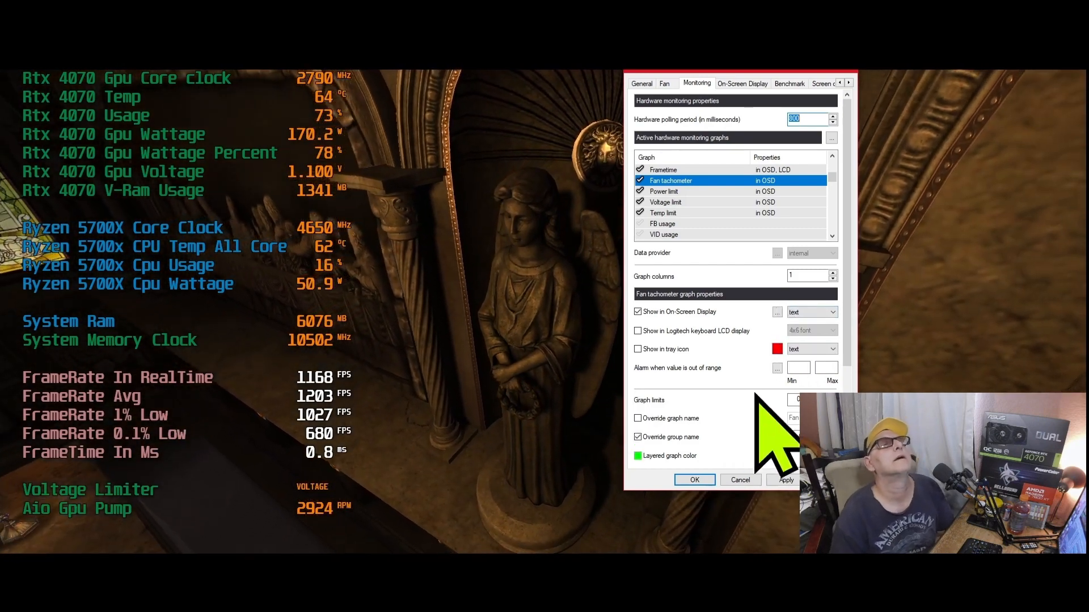
left_click(786, 480)
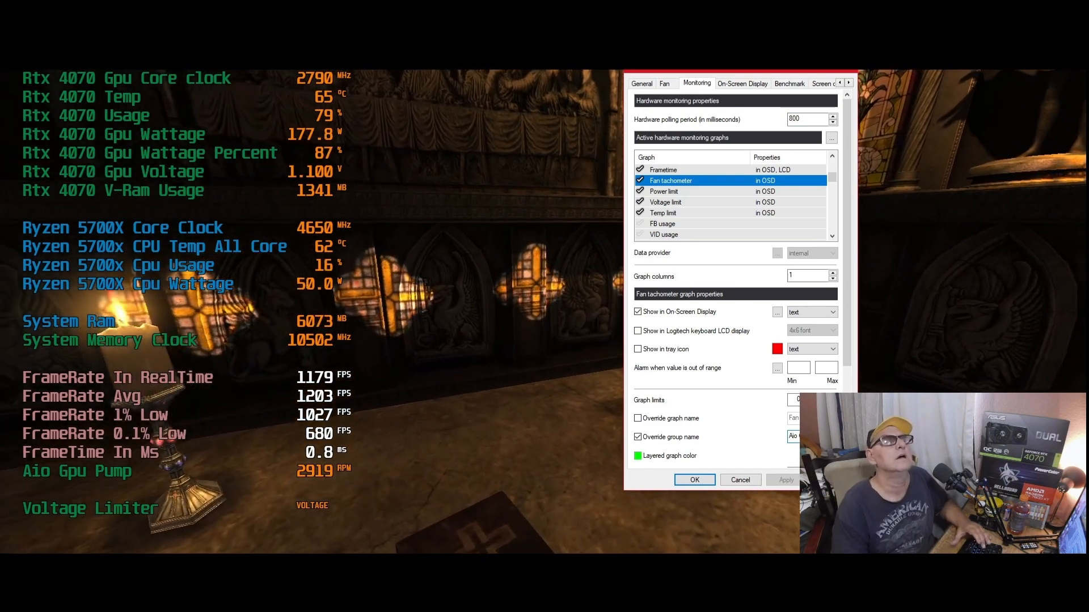
Step: Add the line-break prefix "\n" to the Fan tachometer graph's override group name and apply the change
type("\\")
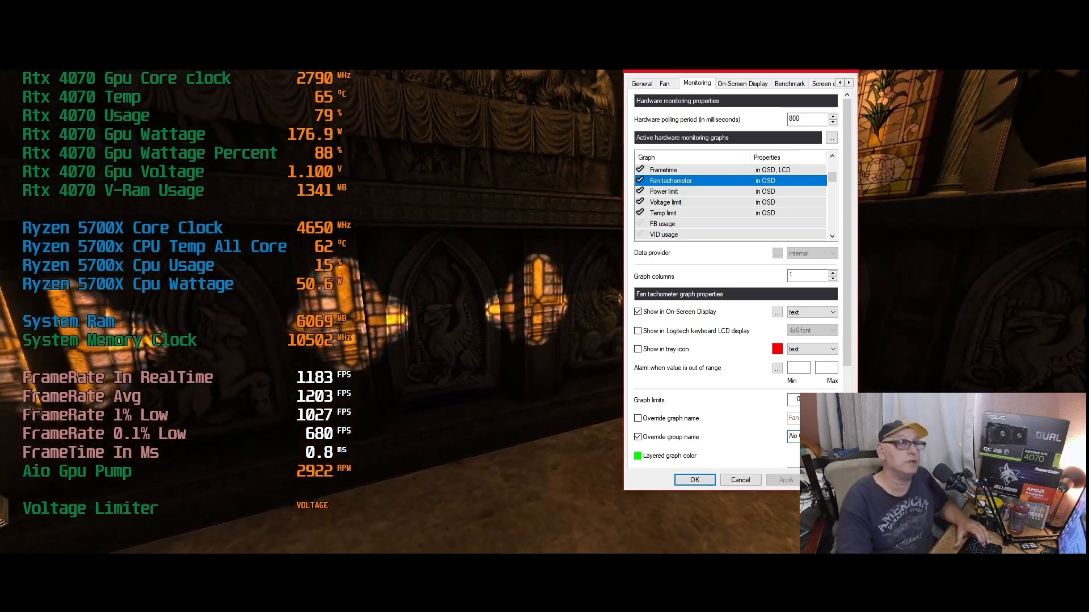
type("nA")
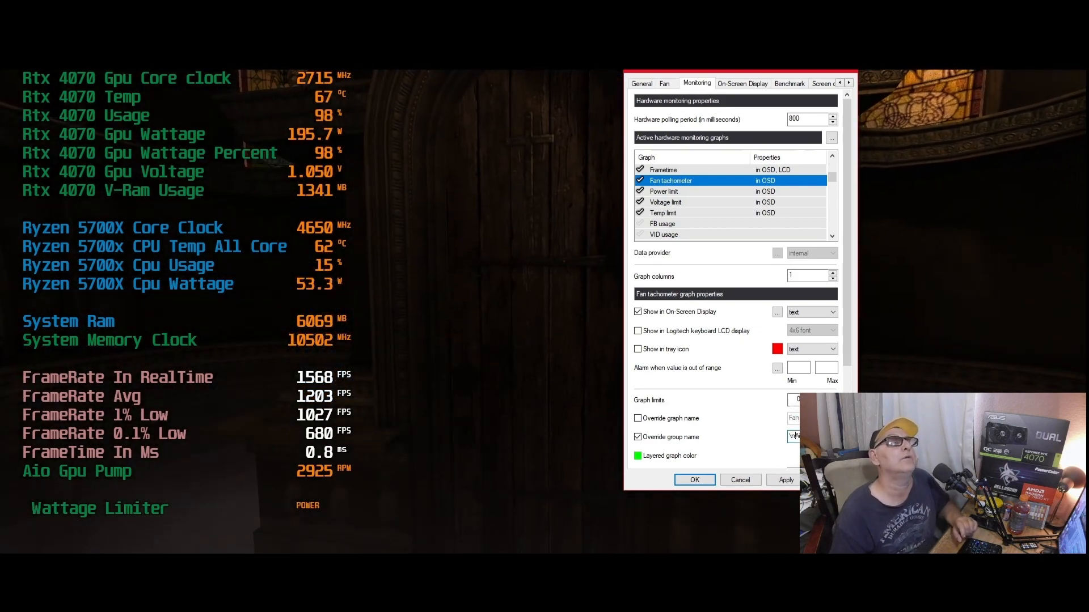
left_click(782, 480)
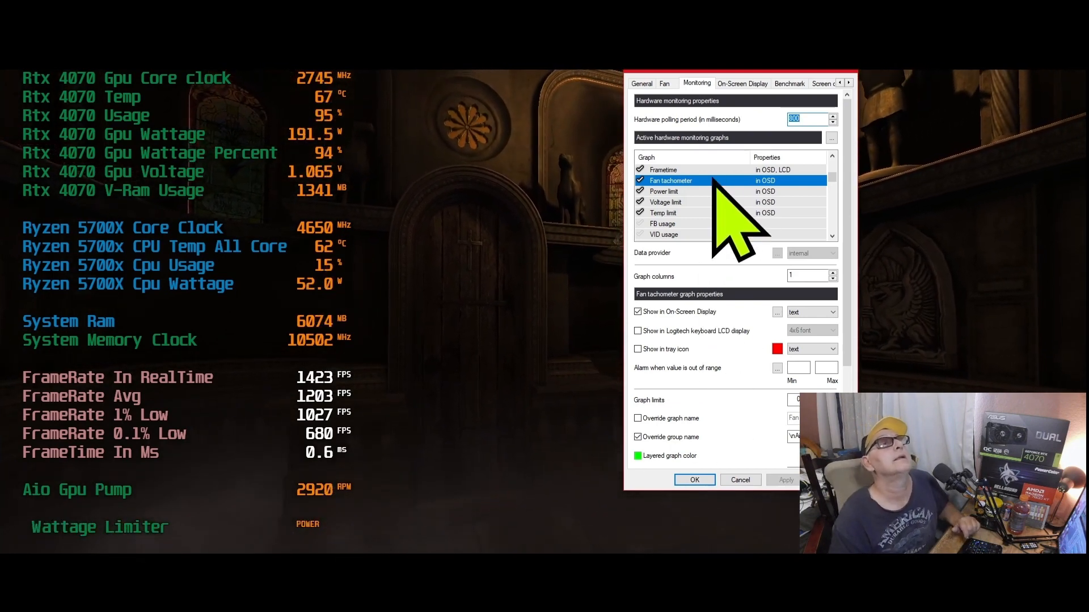
Step: Activate the Fan tachometer 2 graph, show it in the On-Screen Display, and apply the change
scroll(710, 208, "down", 5)
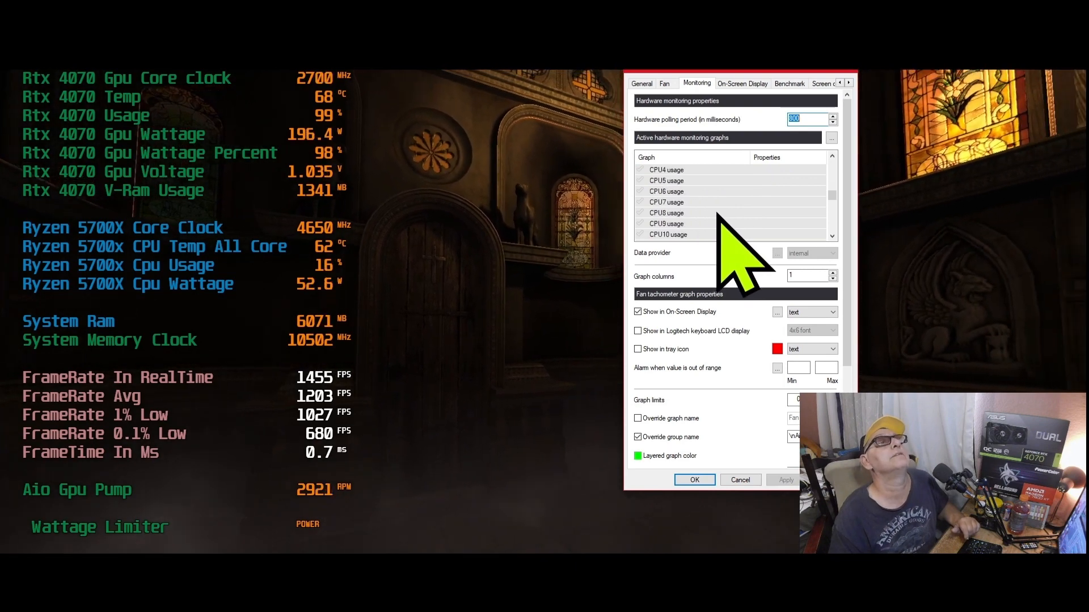
scroll(716, 214, "up", 6)
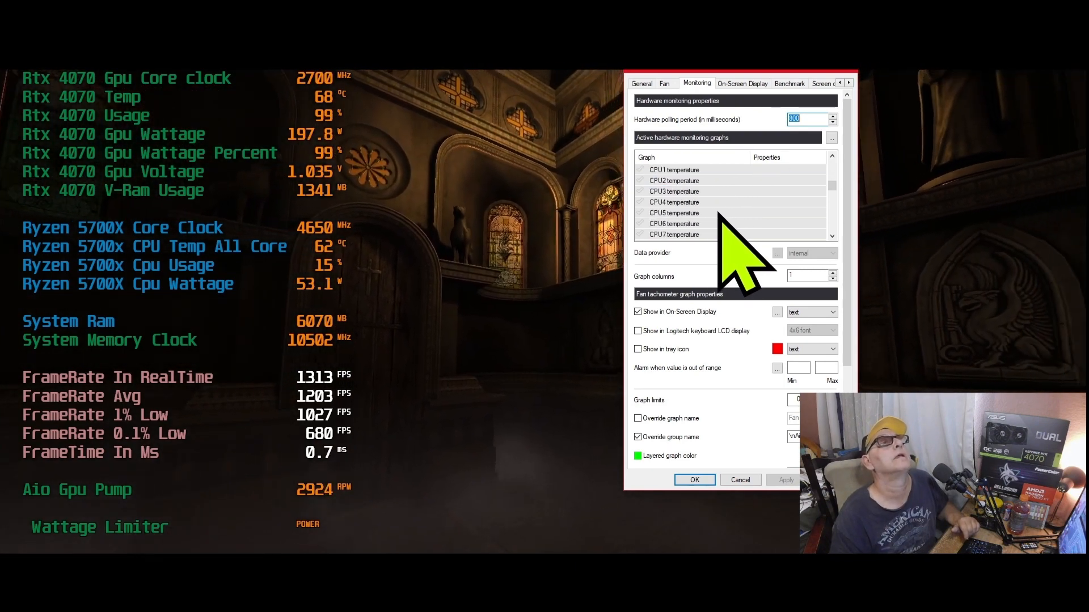
scroll(719, 213, "up", 2)
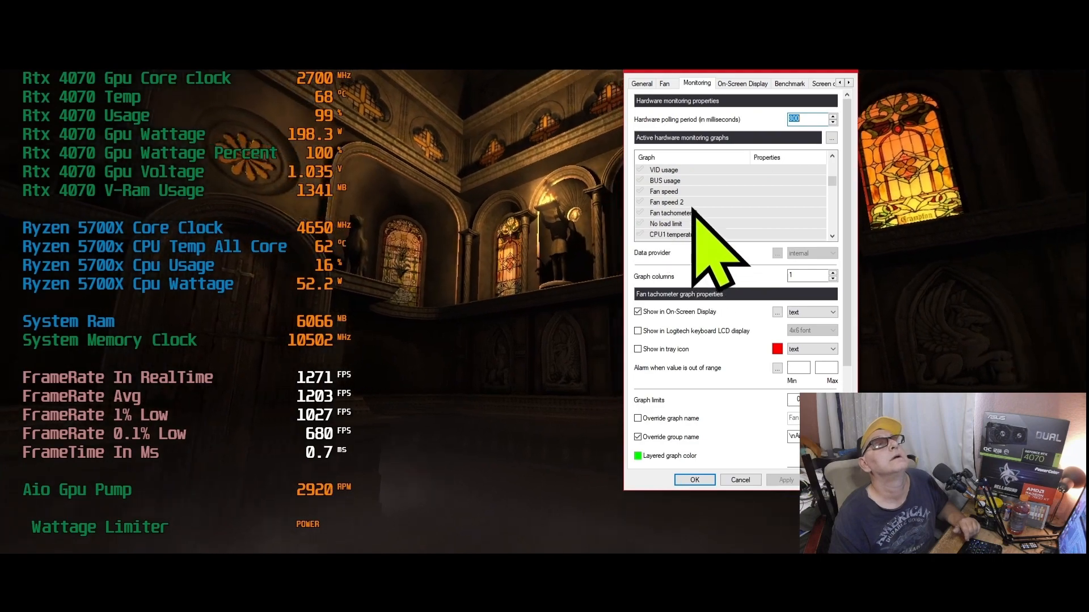
left_click(689, 214)
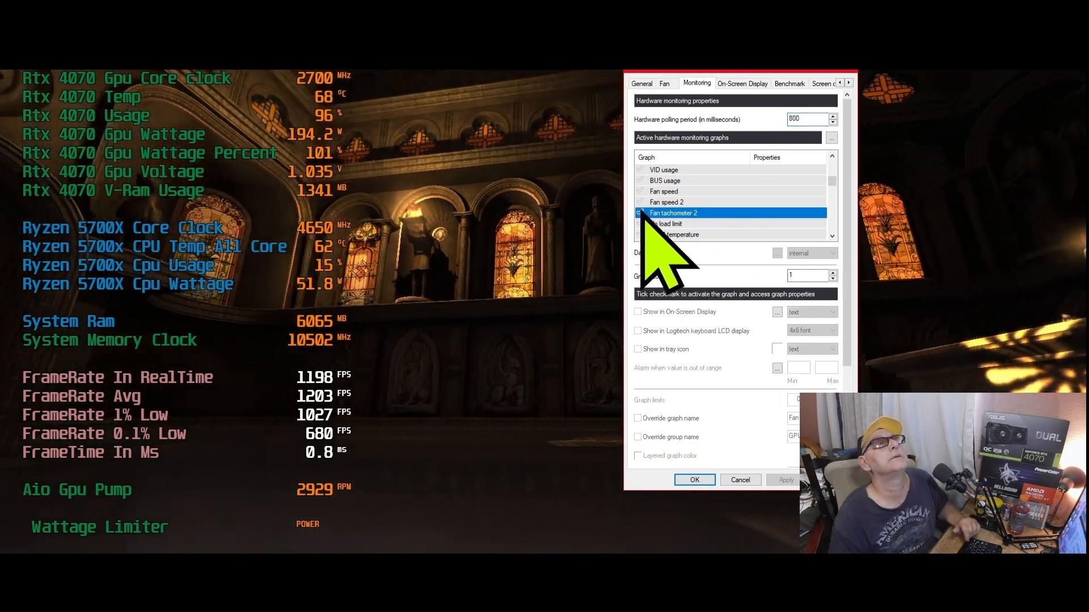
left_click(639, 213)
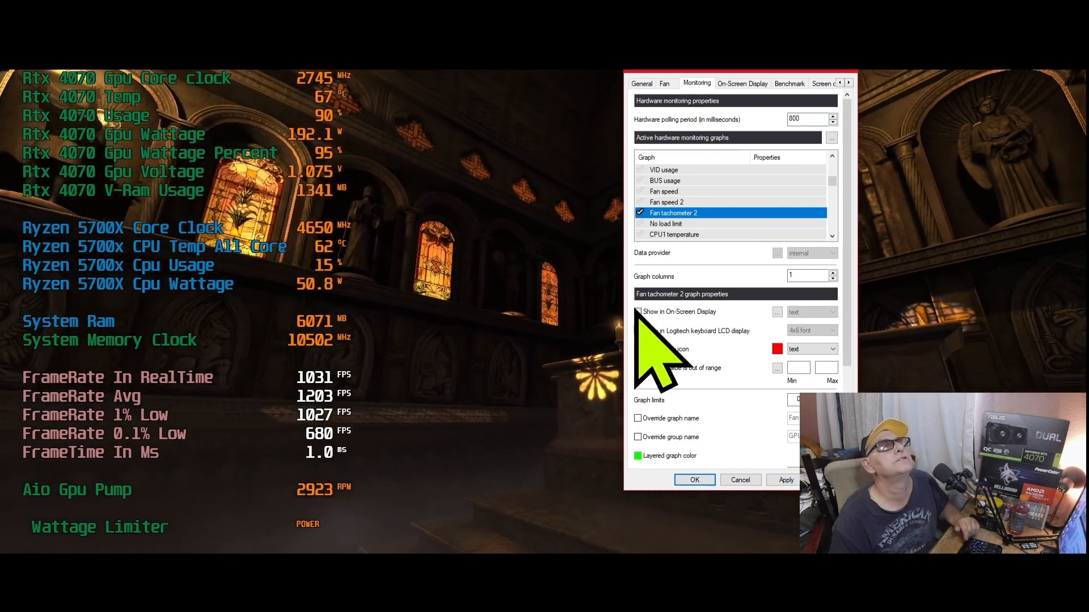
left_click(637, 311)
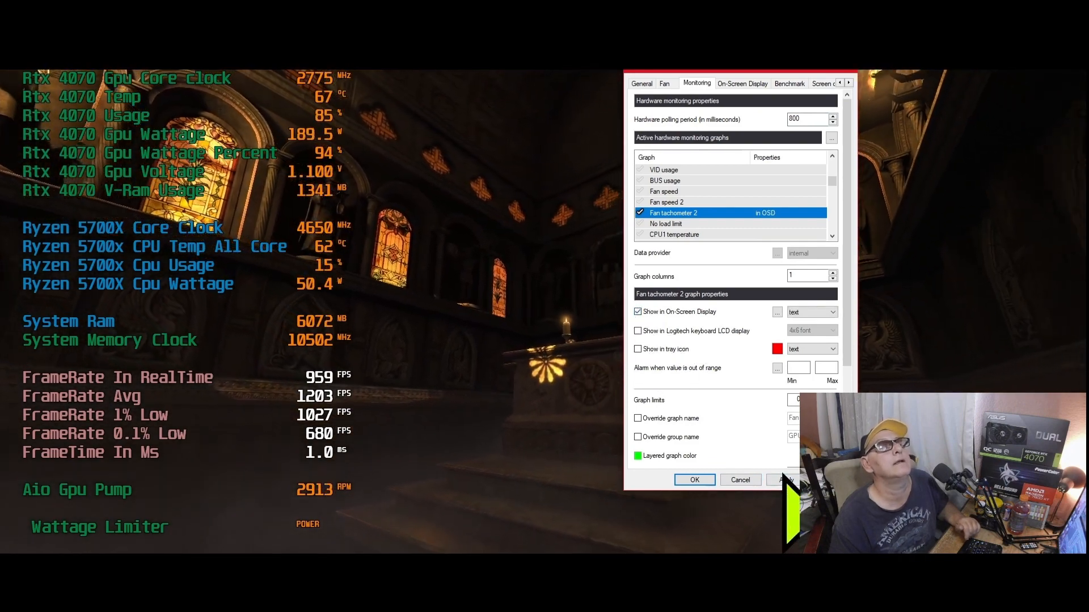
left_click(785, 480)
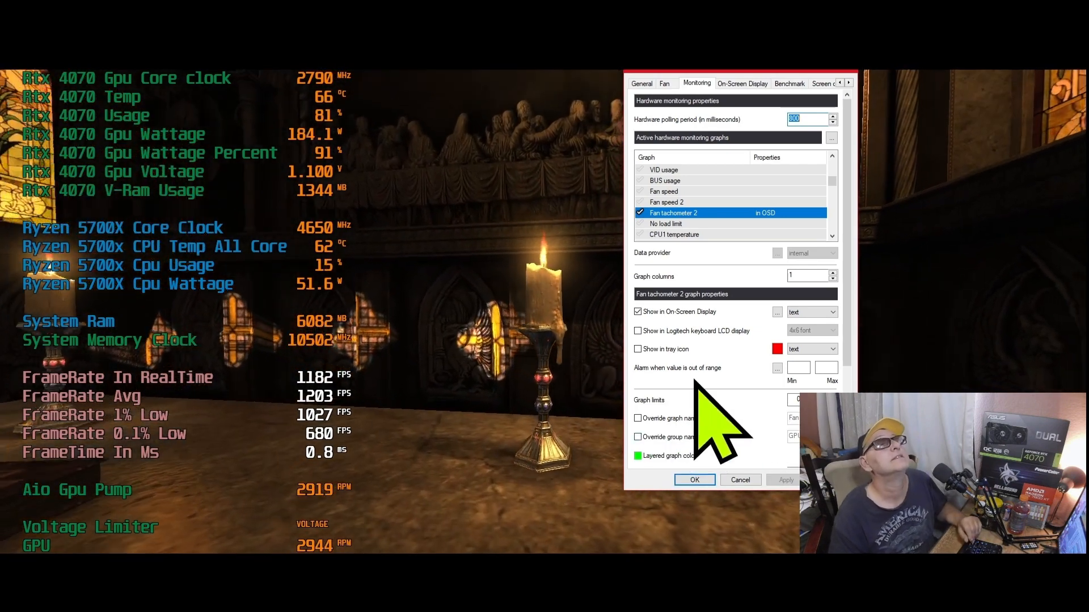
Step: Remove the Fan tachometer 2 graph from the On-Screen Display and deactivate it
left_click(638, 312)
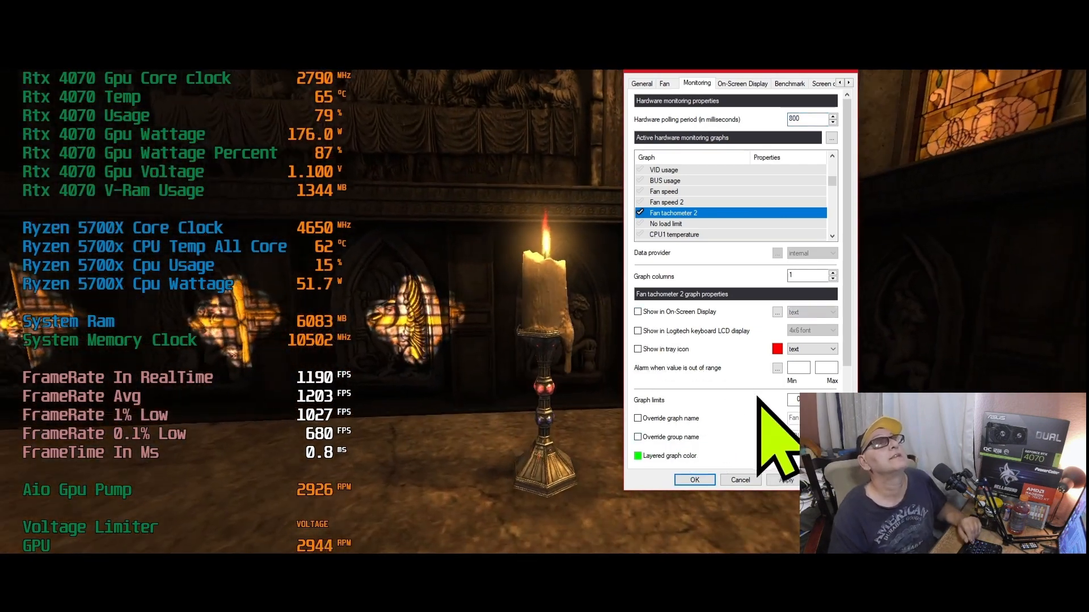
left_click(641, 212)
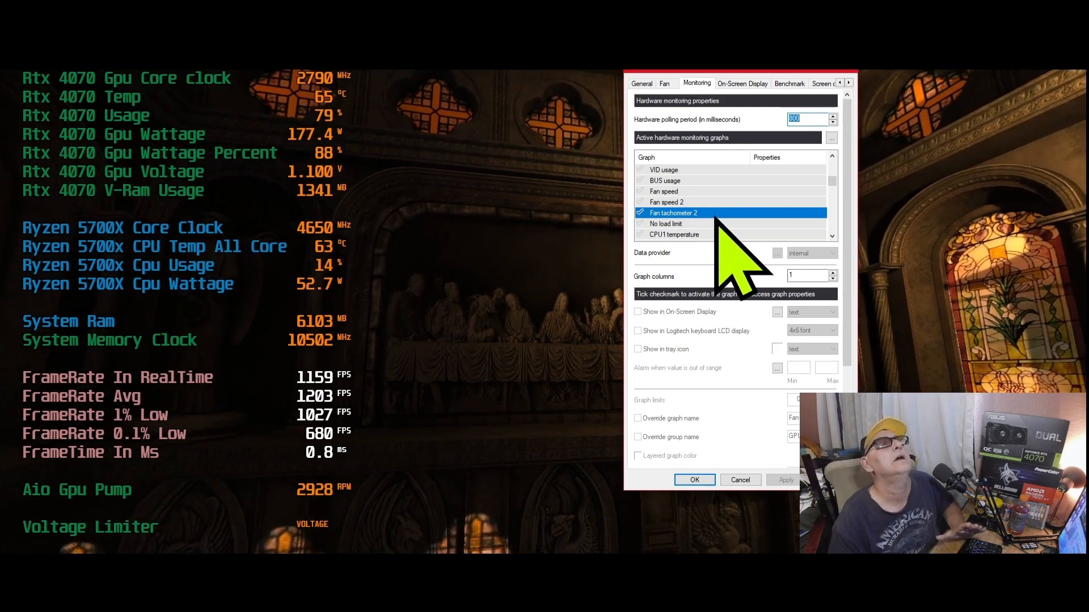
Step: Change the Fan tachometer graph's override group name to "\nAio Cpu Pump", apply it, and close the properties dialog
scroll(714, 216, "up", 3)
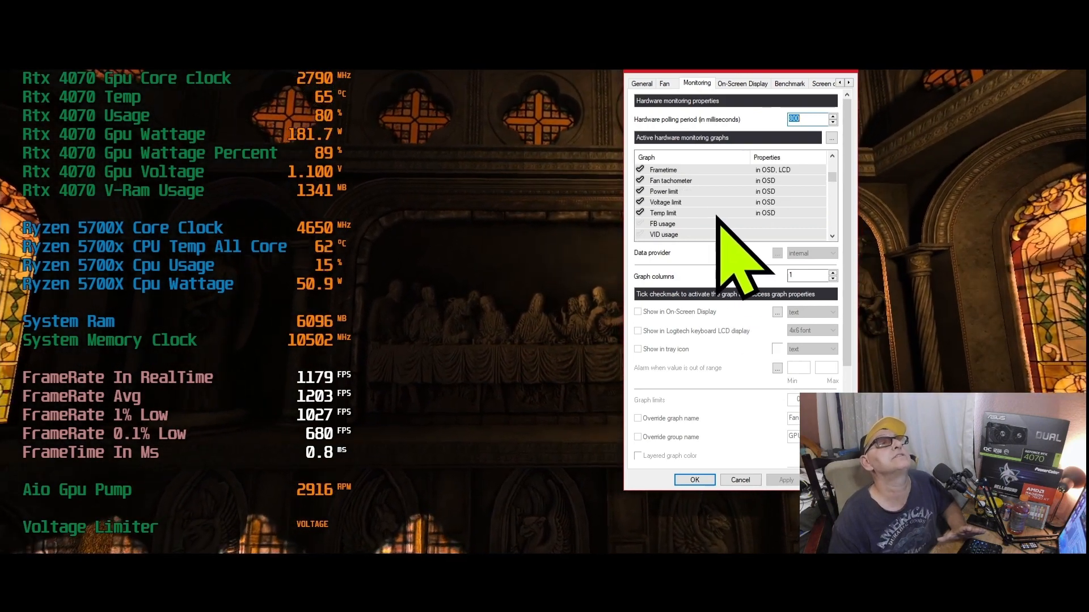
left_click(668, 181)
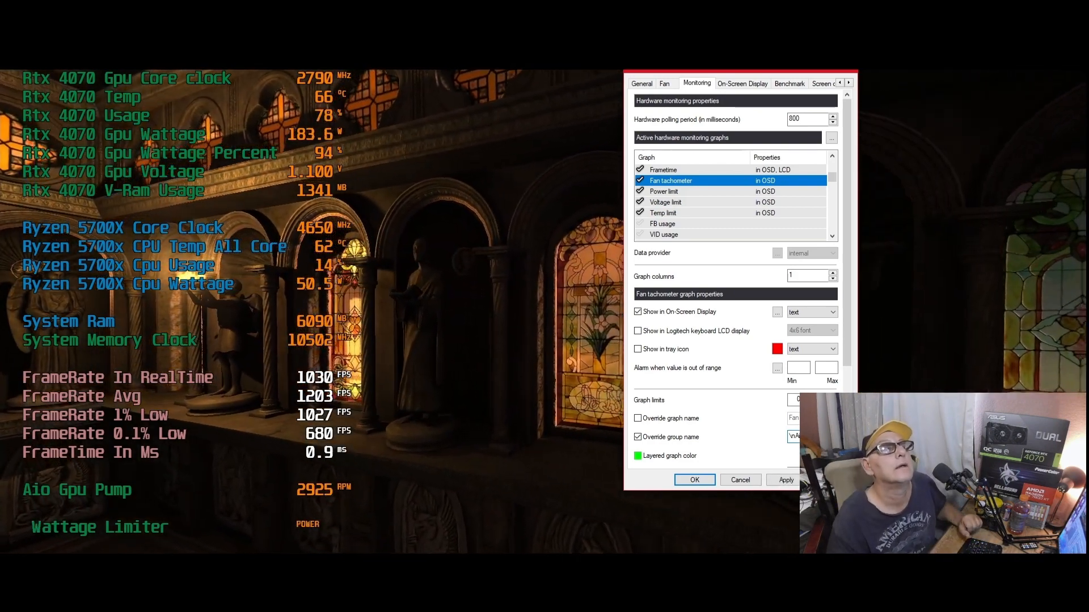
left_click(786, 480)
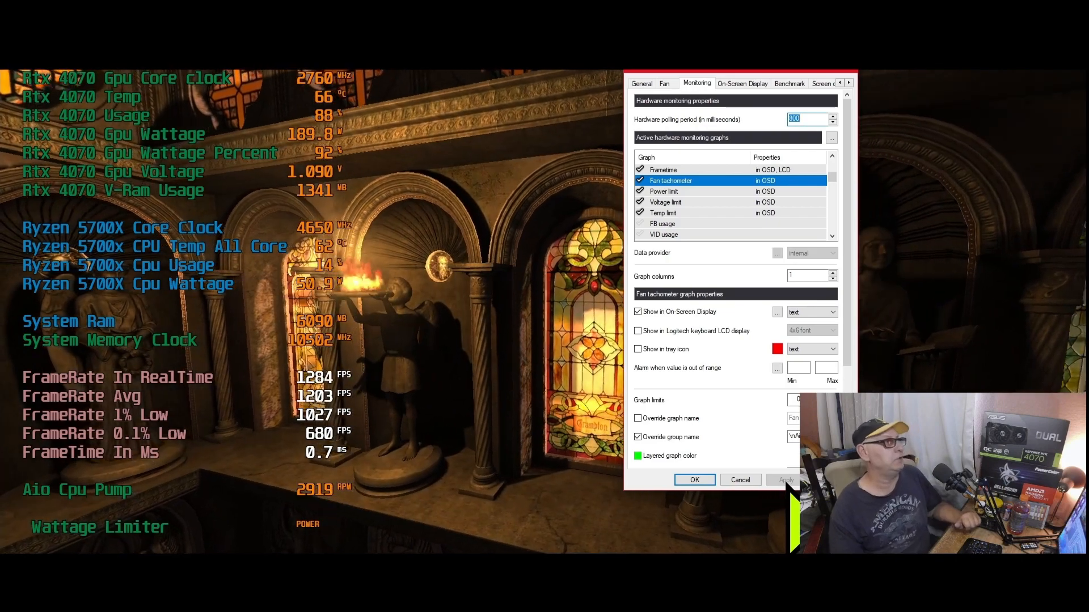
left_click(705, 480)
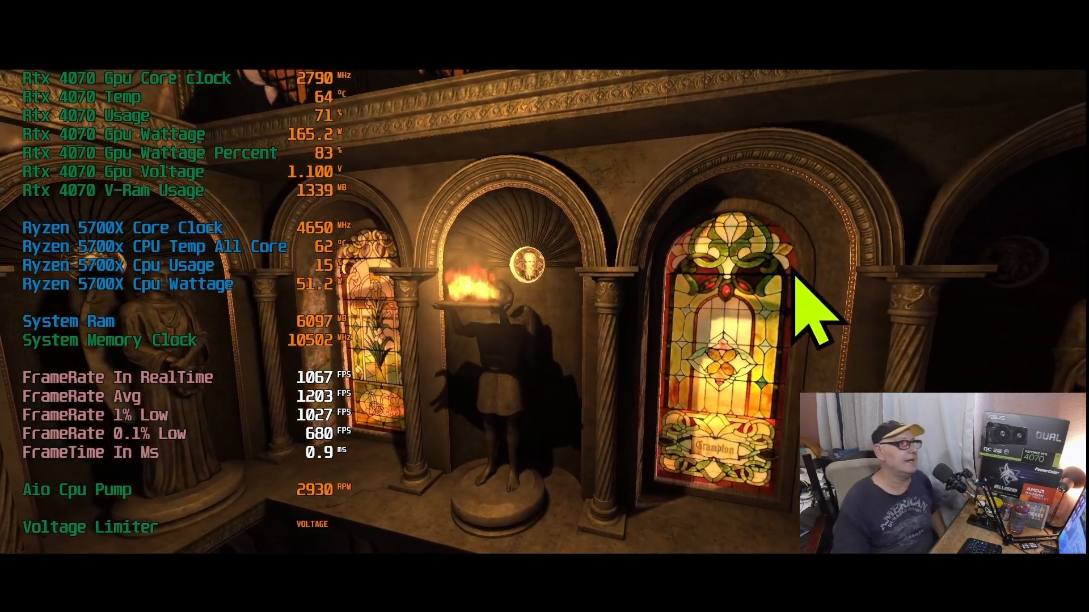